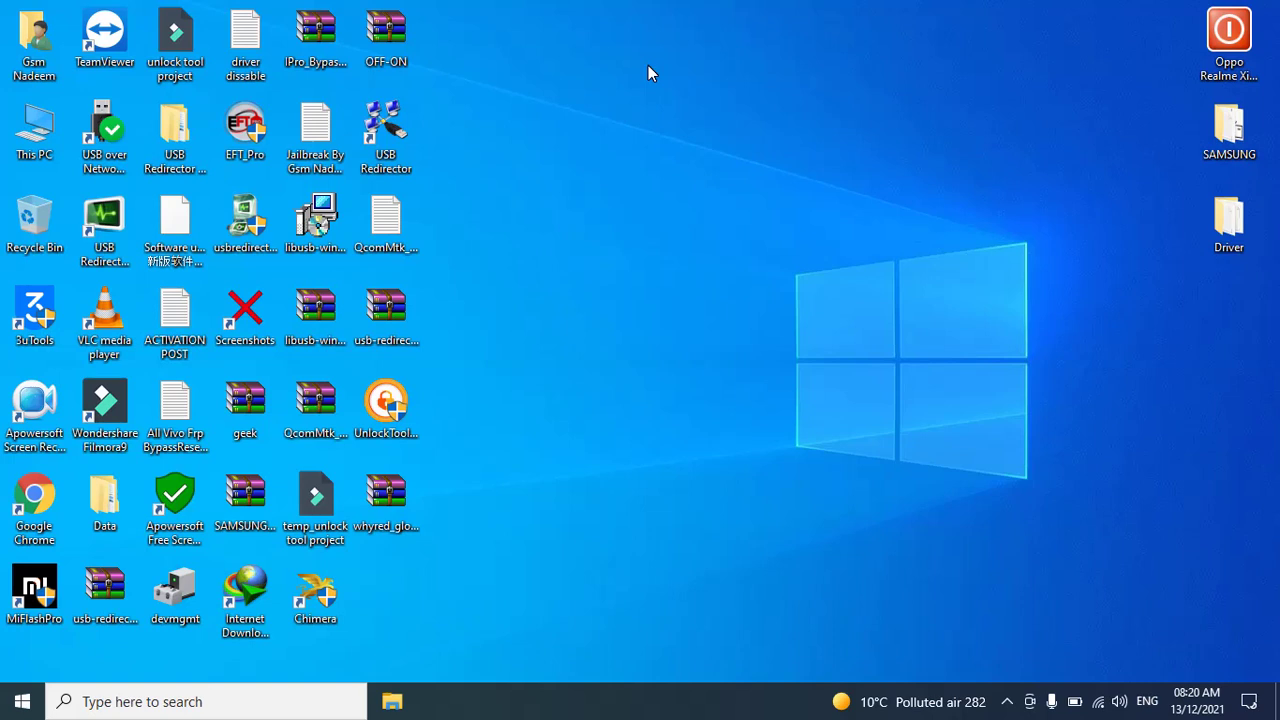
Open the Driver folder from the desktop and shrink its window so the desktop icons stay accessible
{"action": "double_click", "coordinate": [1236, 240]}
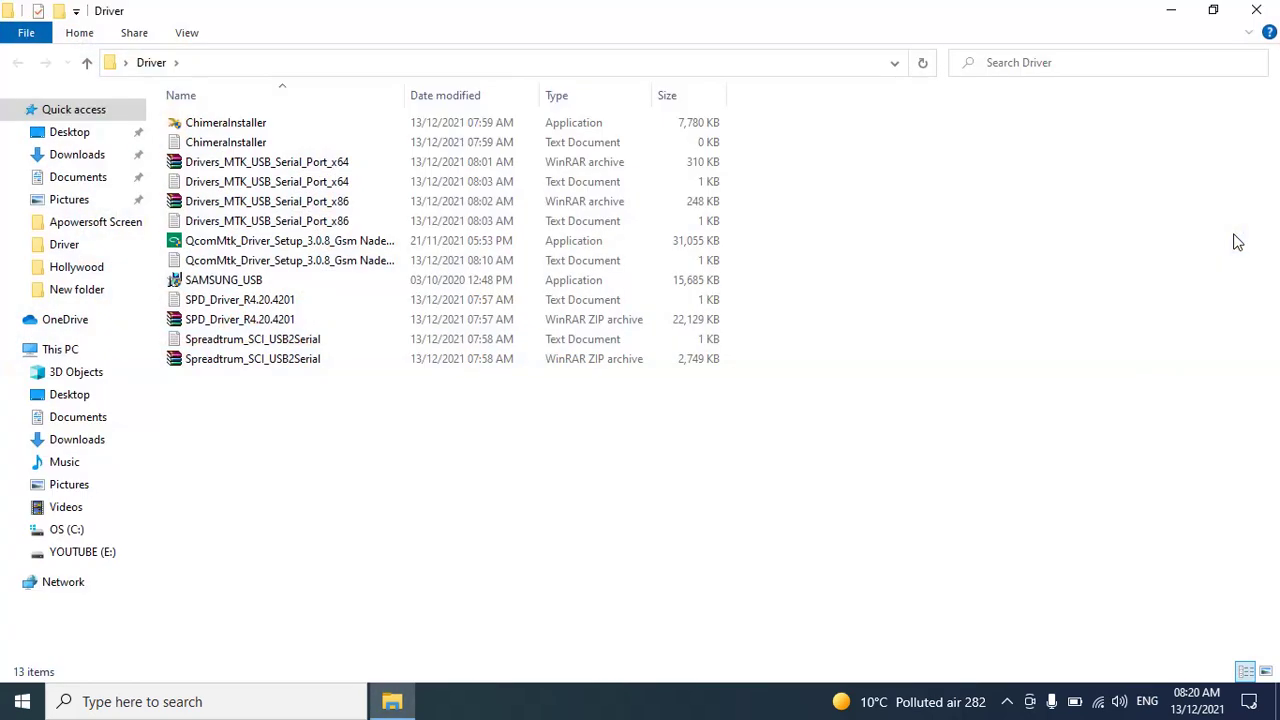
{"action": "double_click", "coordinate": [896, 9]}
{"action": "left_click_drag", "start_coordinate": [1228, 444], "coordinate": [1180, 549]}
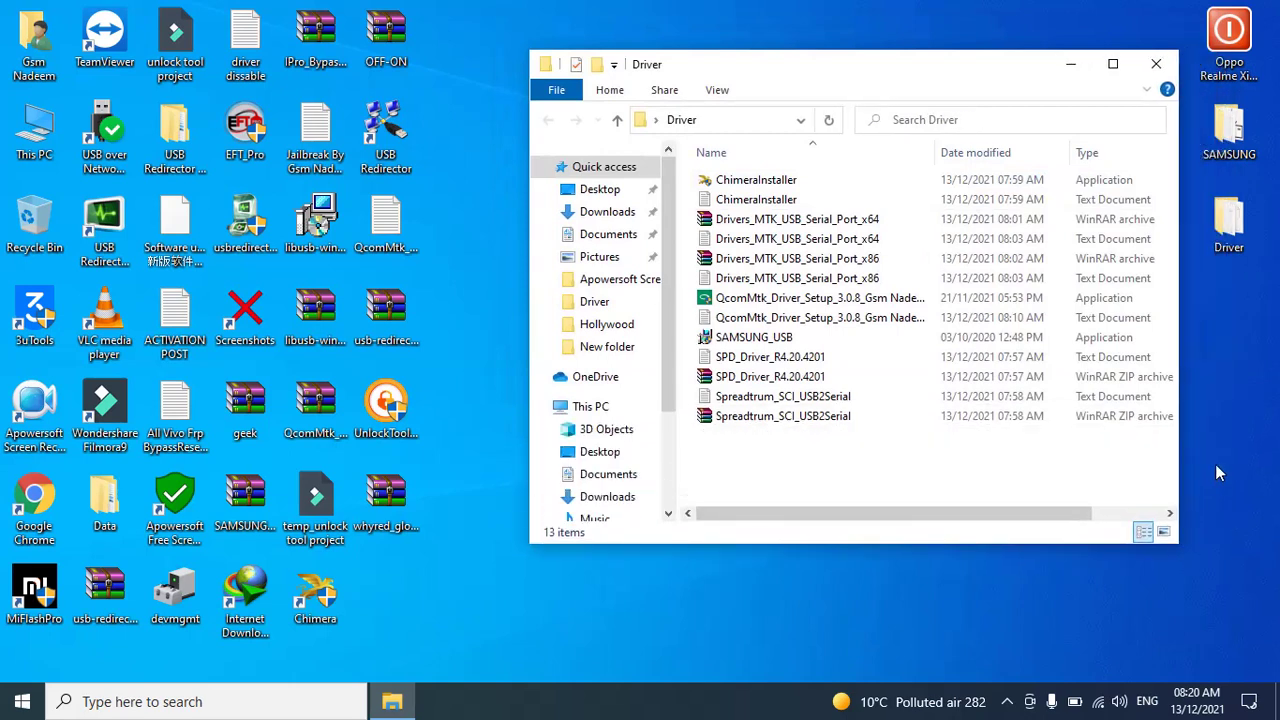
{"action": "left_click_drag", "start_coordinate": [1195, 466], "coordinate": [1175, 470]}
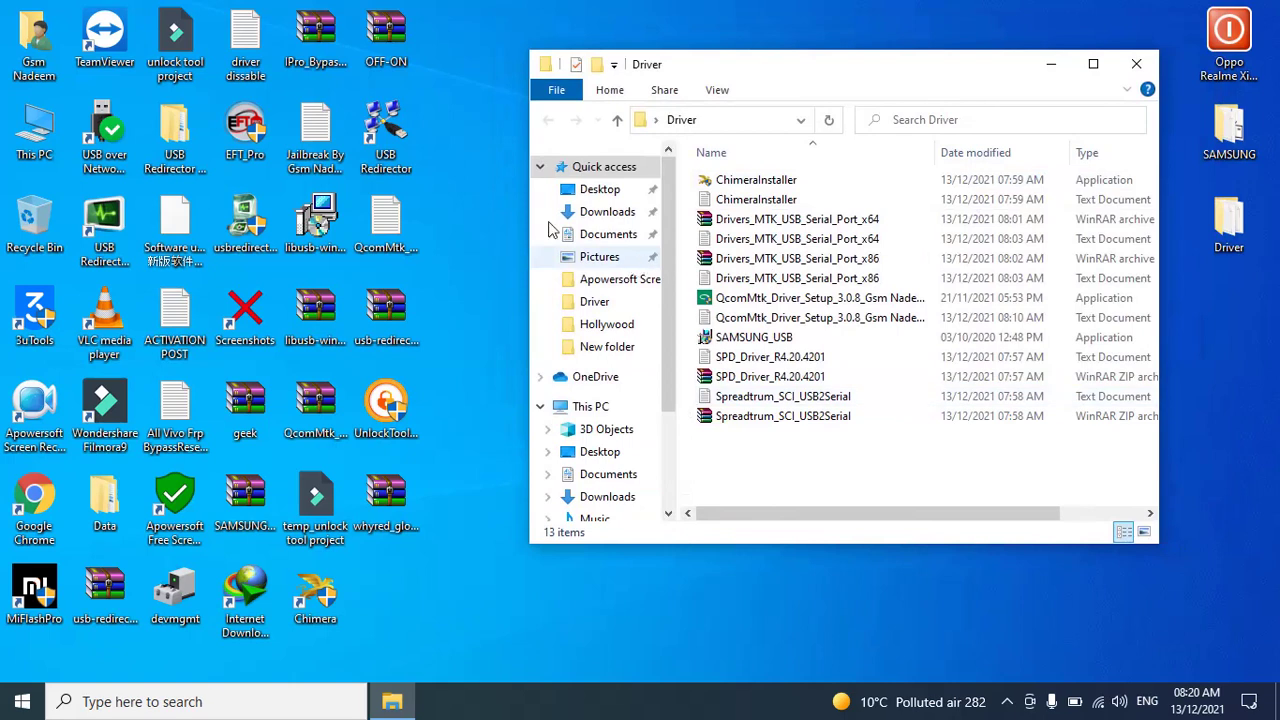
Browse to the QcomMtkDriver folder under Program Files\OPLUS on drive C to examine the installed driver files, and close that window
{"action": "double_click", "coordinate": [35, 135]}
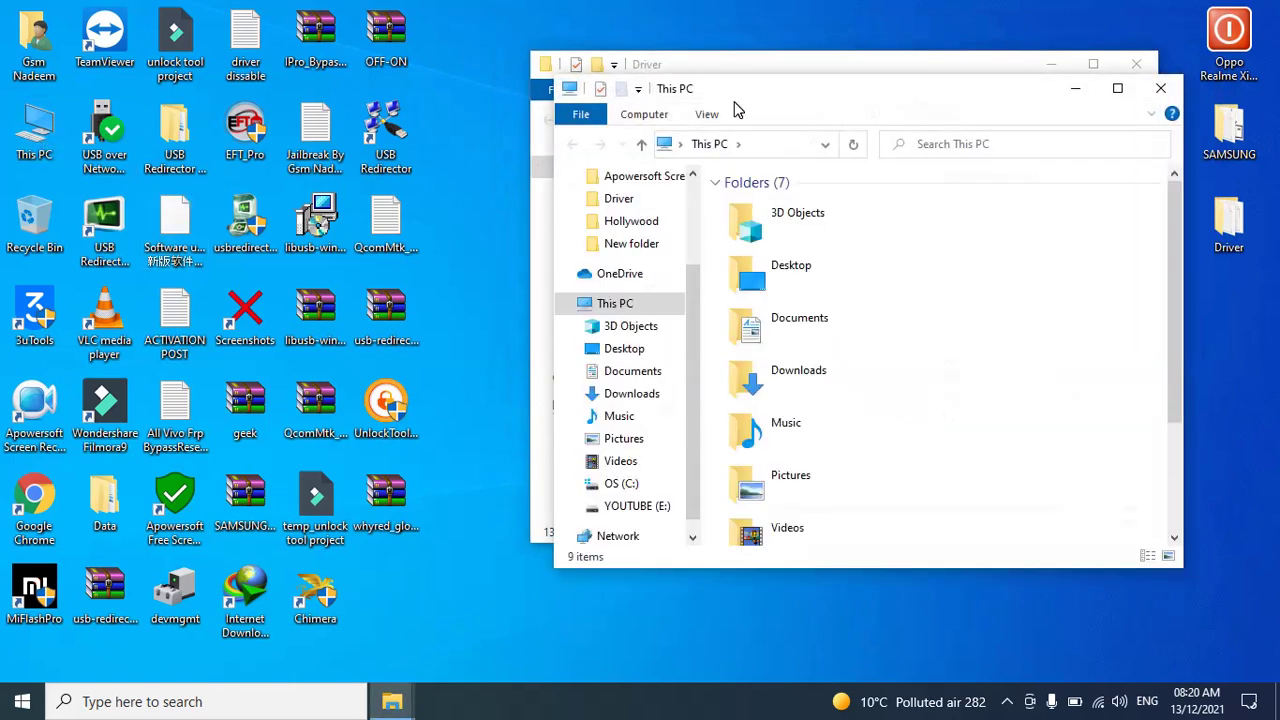
{"action": "left_click_drag", "start_coordinate": [740, 98], "coordinate": [248, 94]}
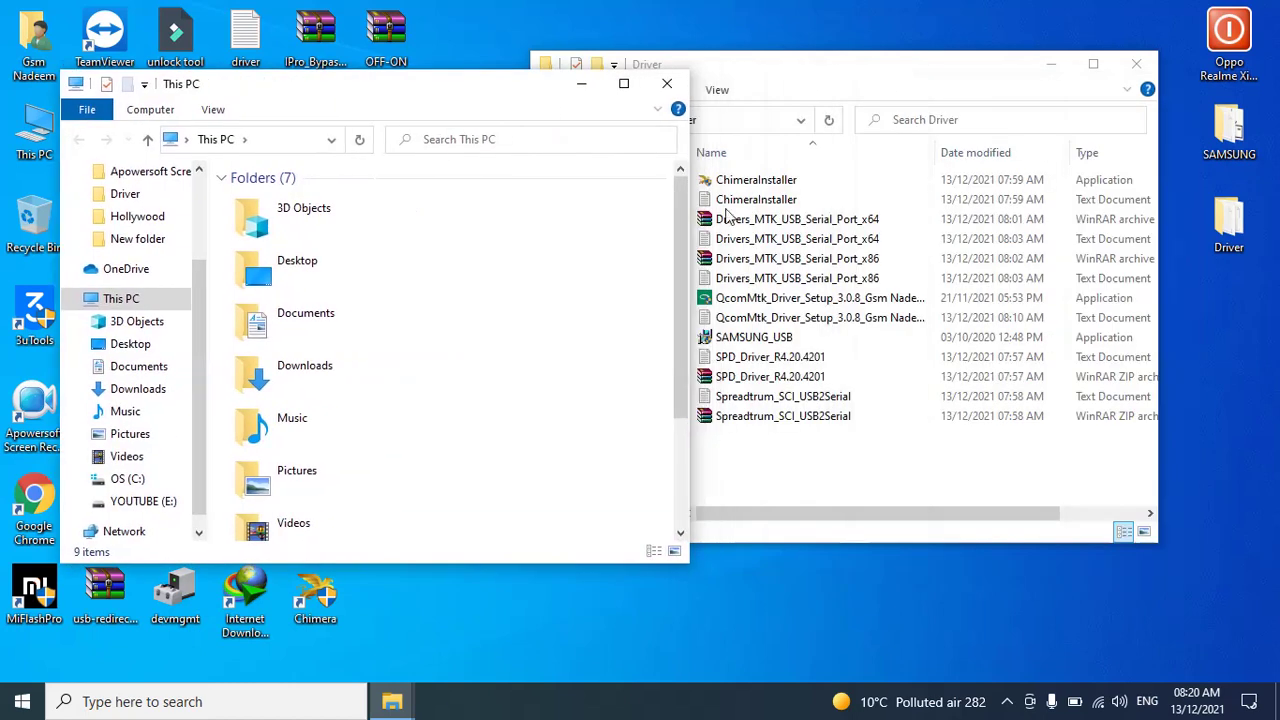
{"action": "left_click", "coordinate": [780, 302]}
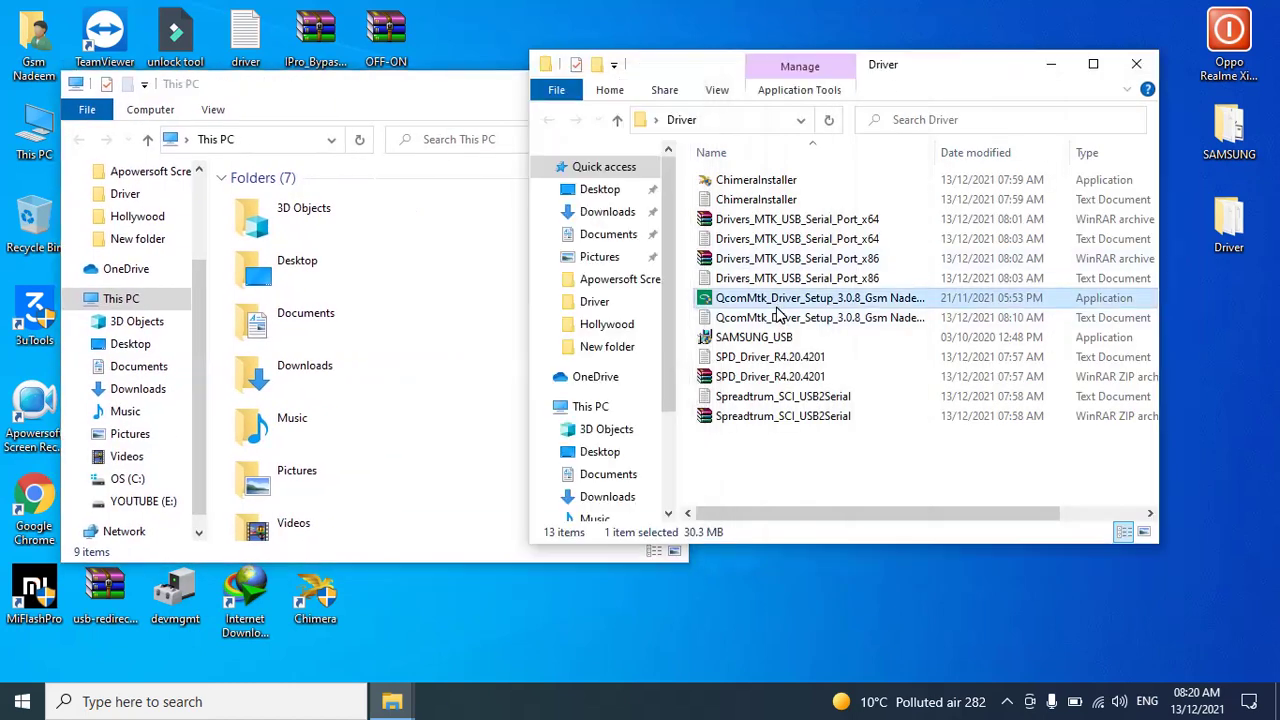
{"action": "left_click", "coordinate": [333, 107]}
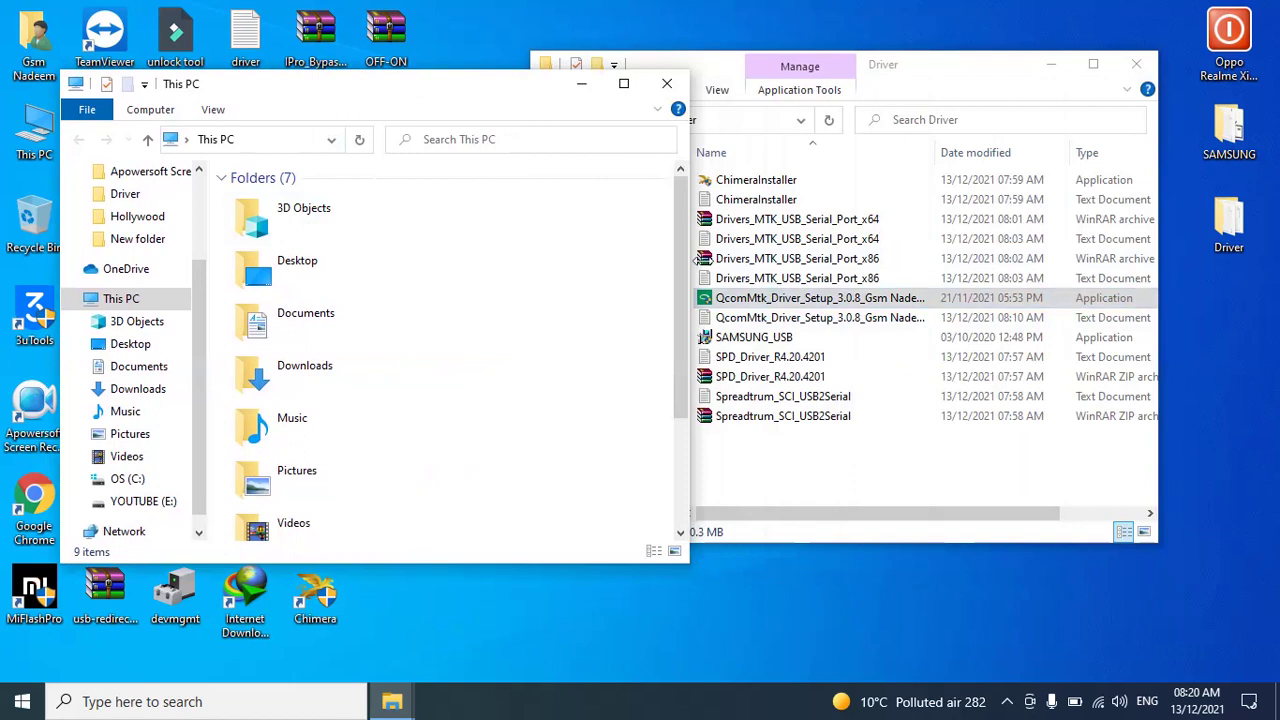
{"action": "left_click_drag", "start_coordinate": [686, 266], "coordinate": [680, 448]}
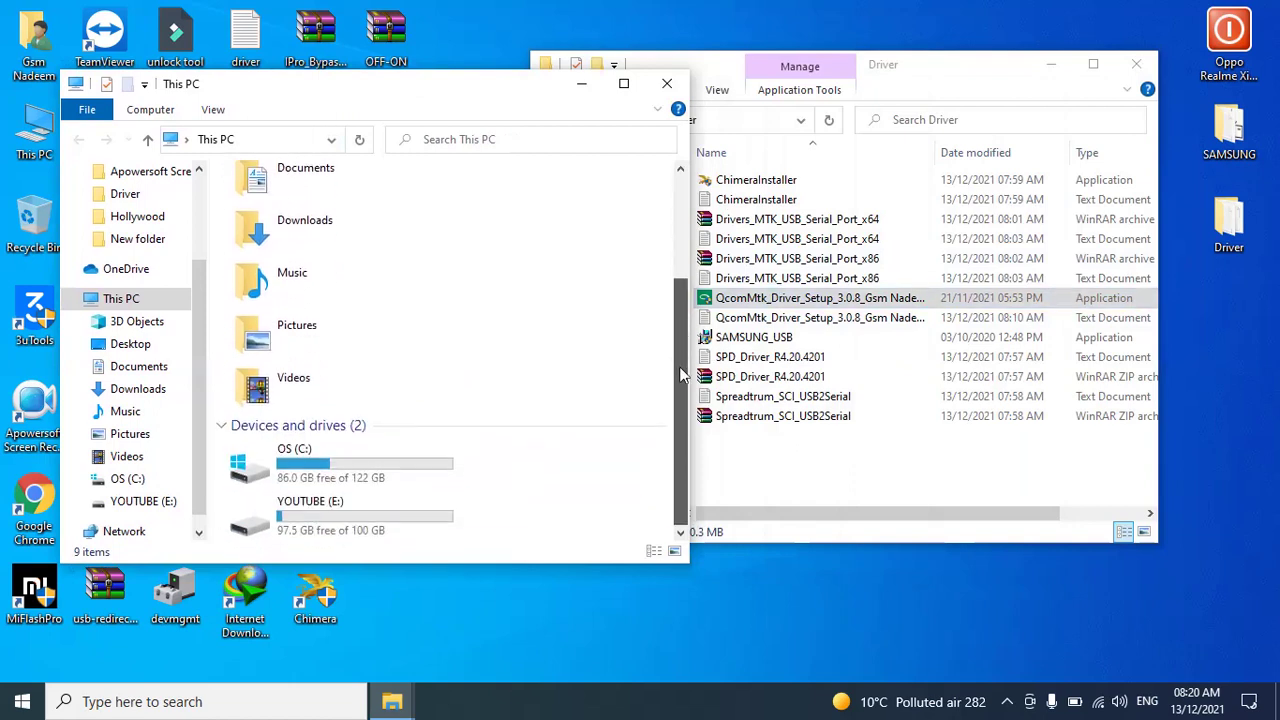
{"action": "double_click", "coordinate": [368, 463]}
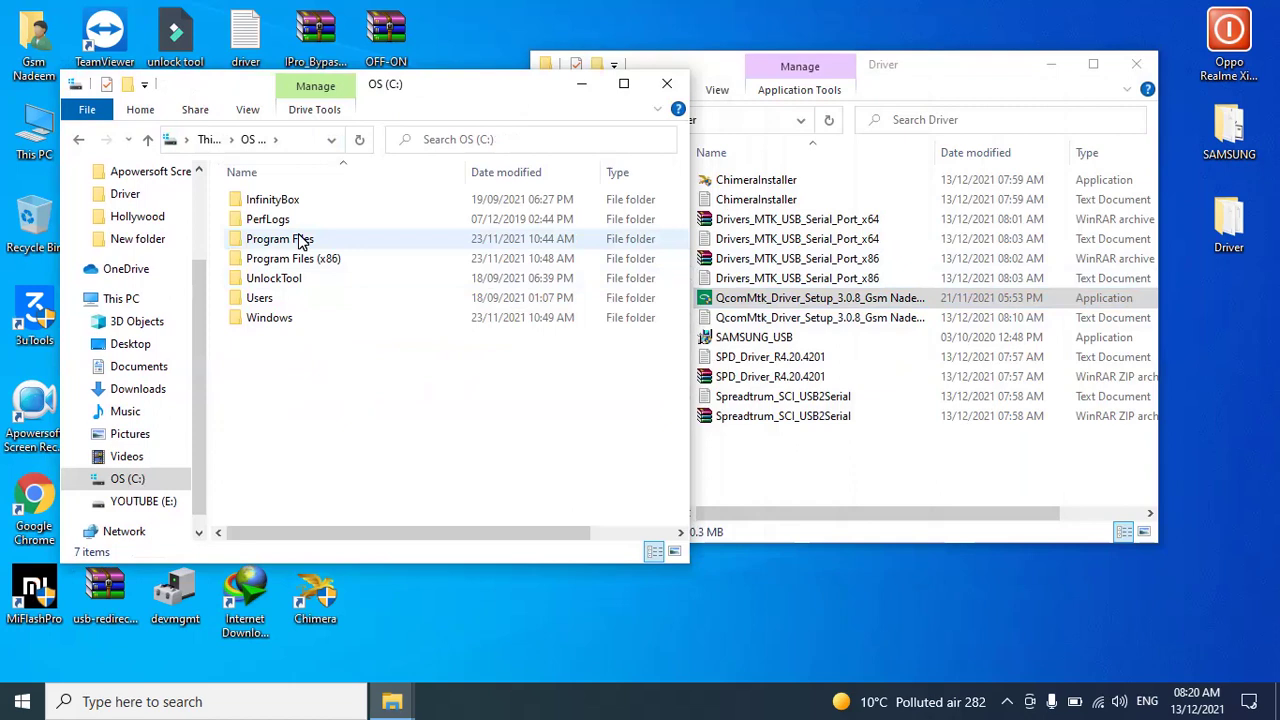
{"action": "double_click", "coordinate": [300, 241]}
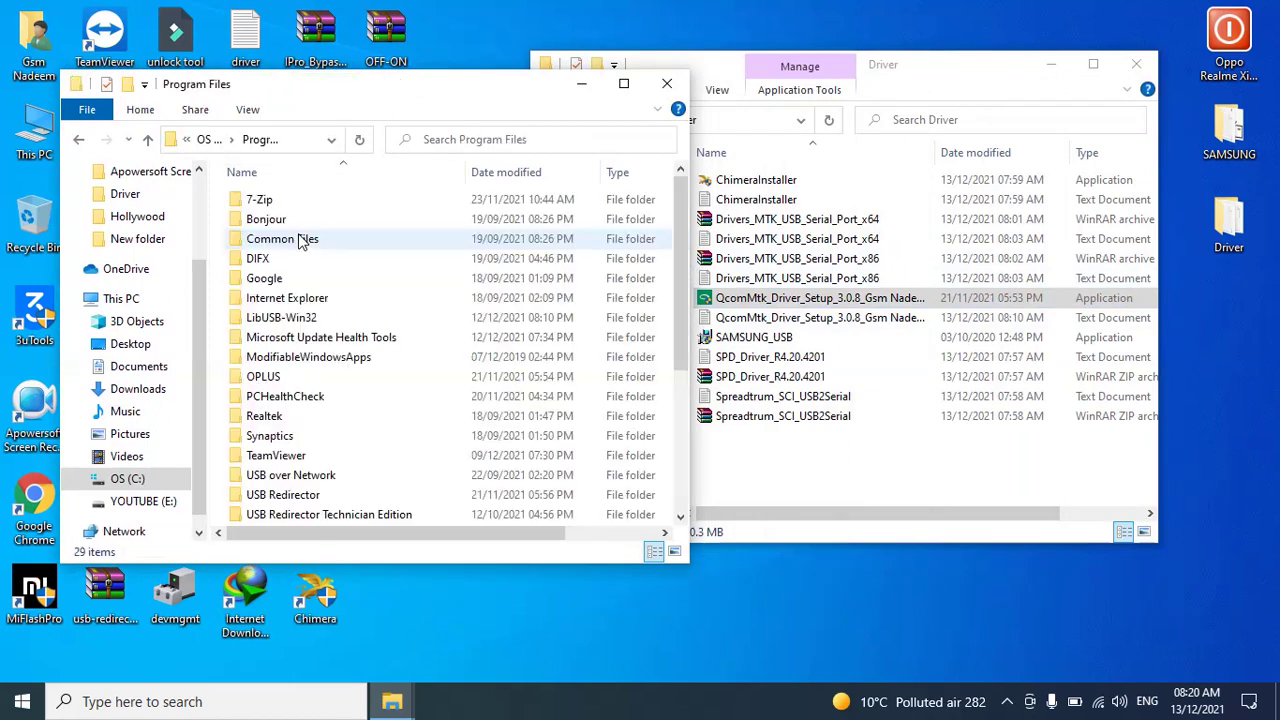
{"action": "double_click", "coordinate": [264, 376]}
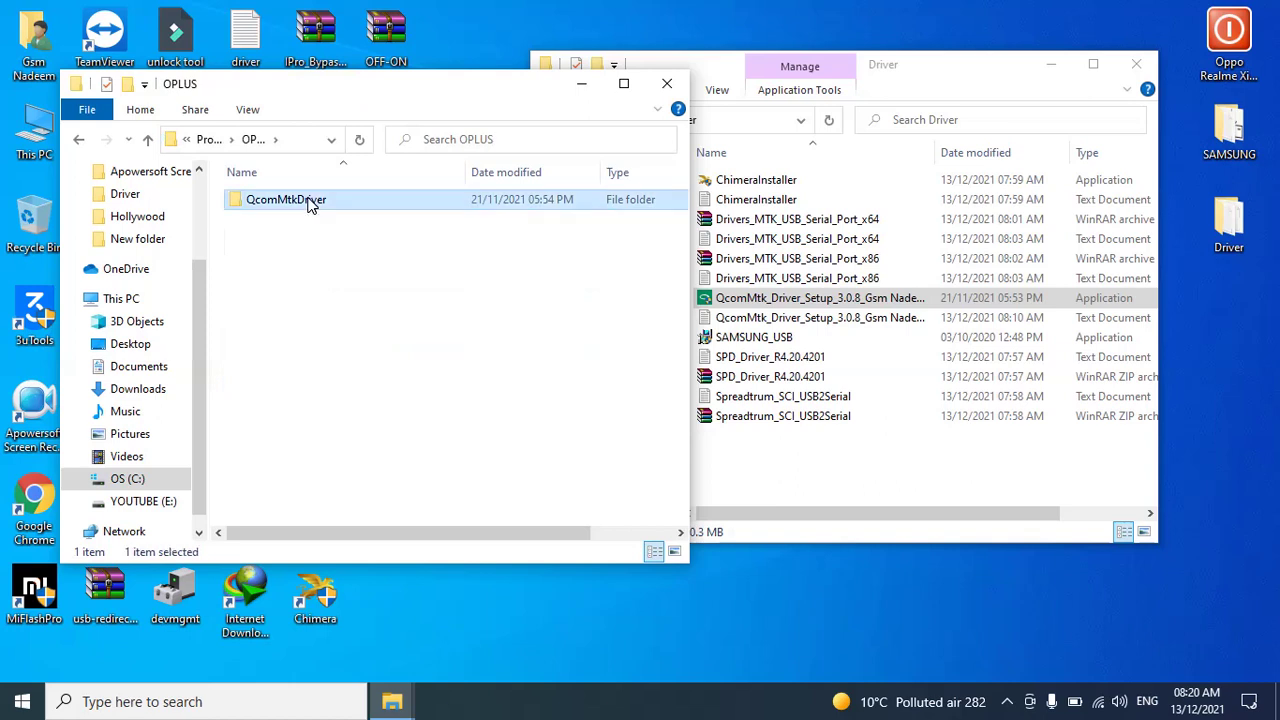
{"action": "double_click", "coordinate": [310, 203]}
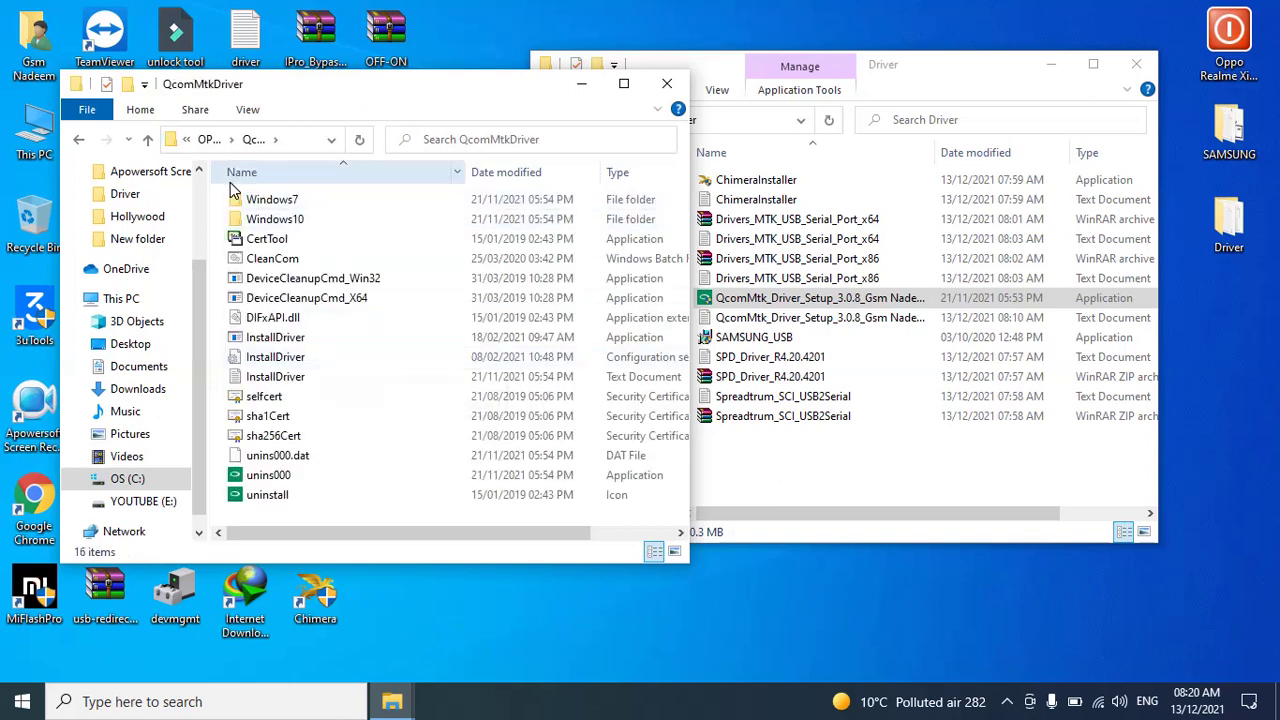
{"action": "left_click", "coordinate": [150, 140]}
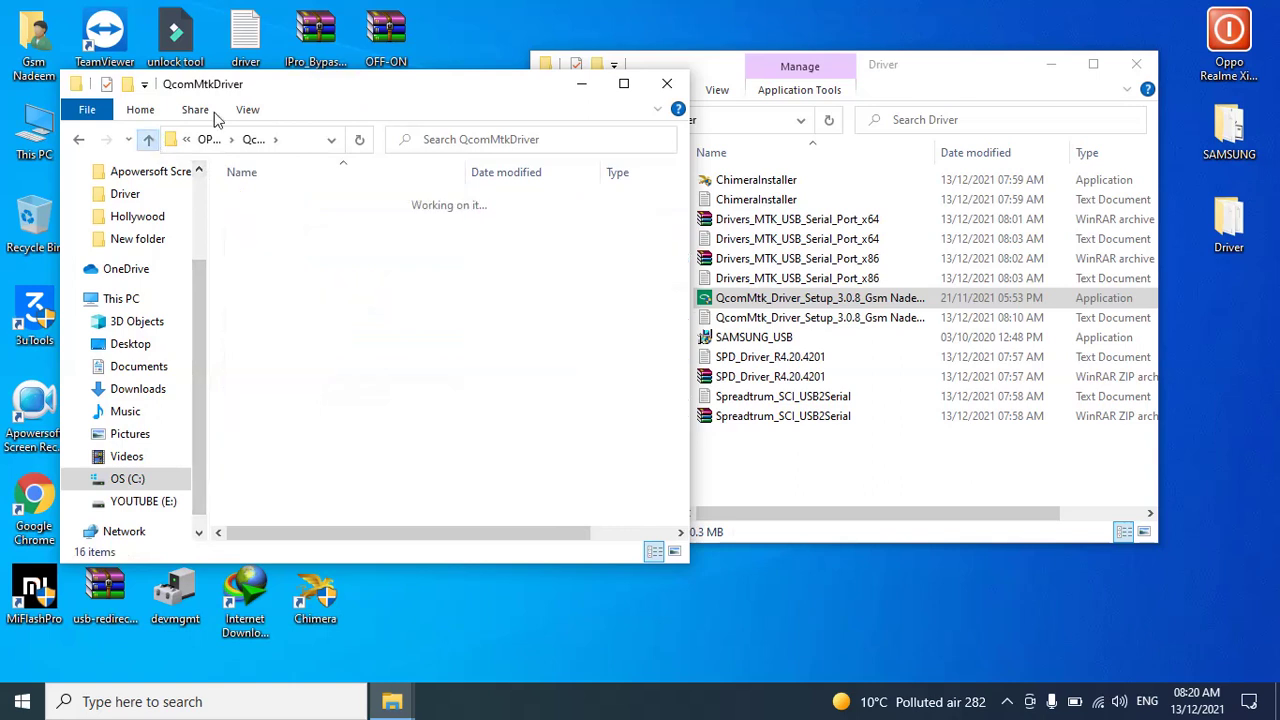
{"action": "left_click", "coordinate": [670, 82]}
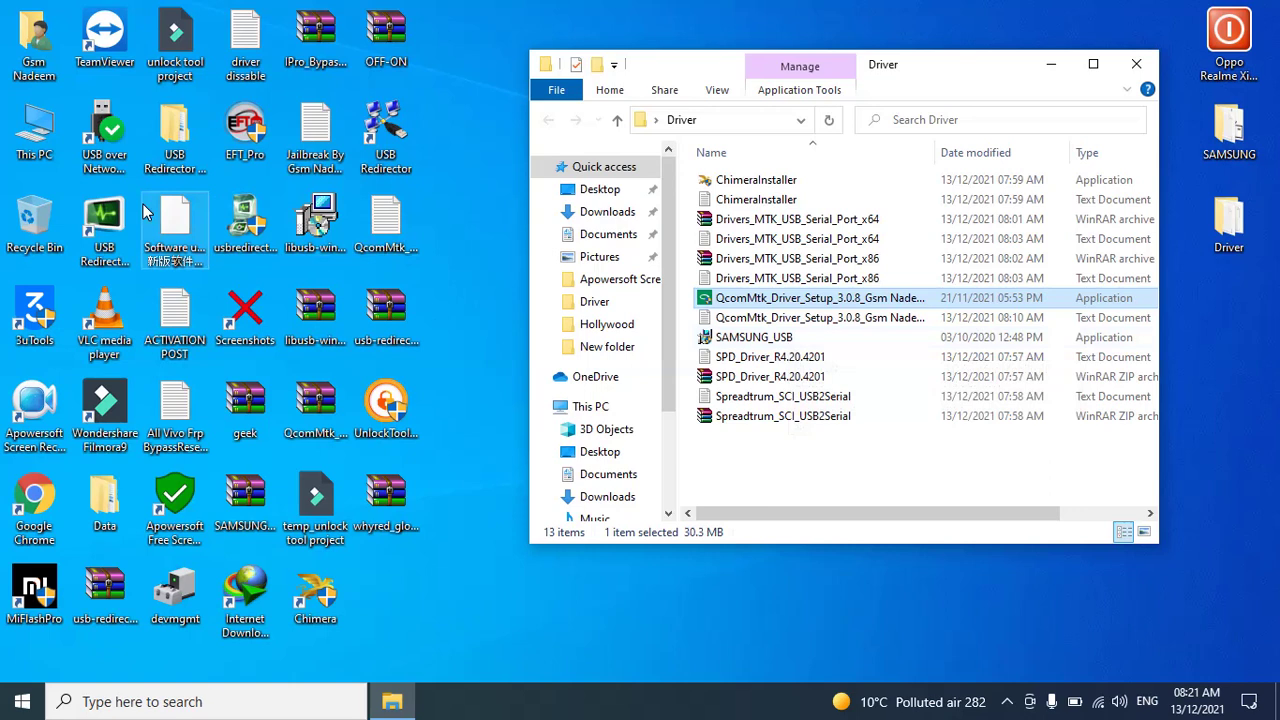
Open Device Manager from the desktop and narrow its window to fit beside the Driver folder
{"action": "double_click", "coordinate": [186, 596]}
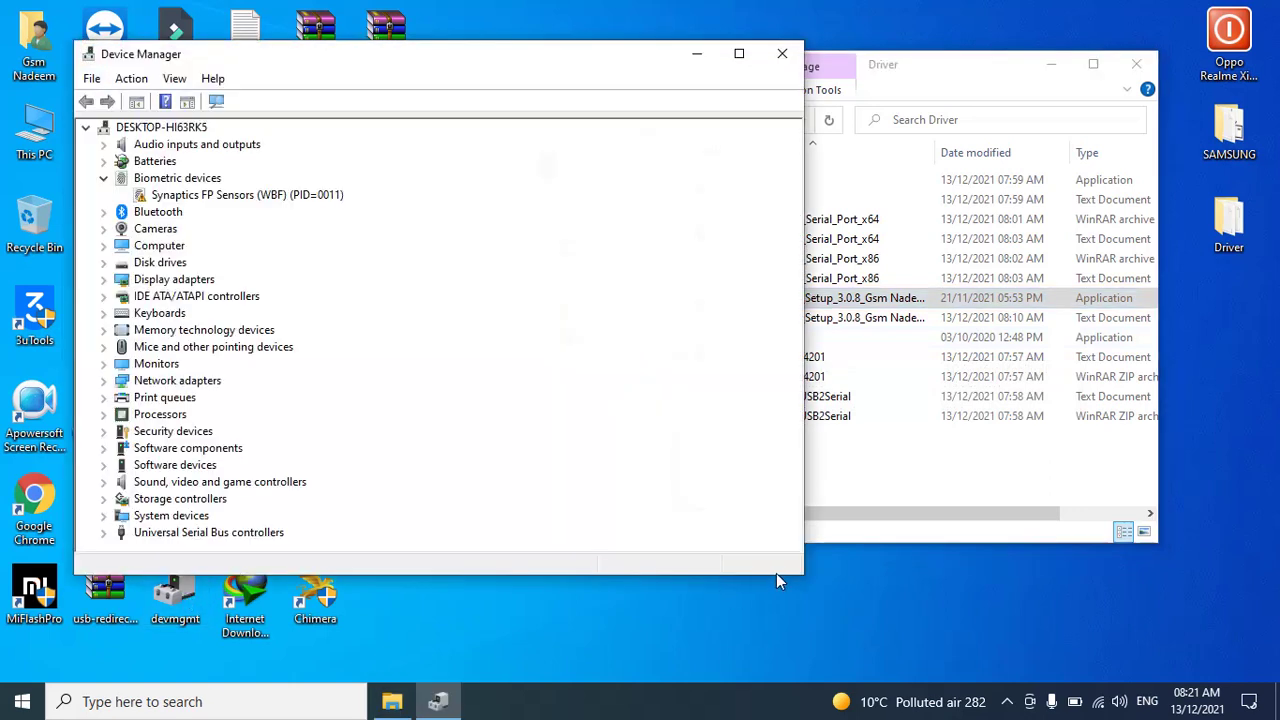
{"action": "left_click_drag", "start_coordinate": [803, 552], "coordinate": [362, 596]}
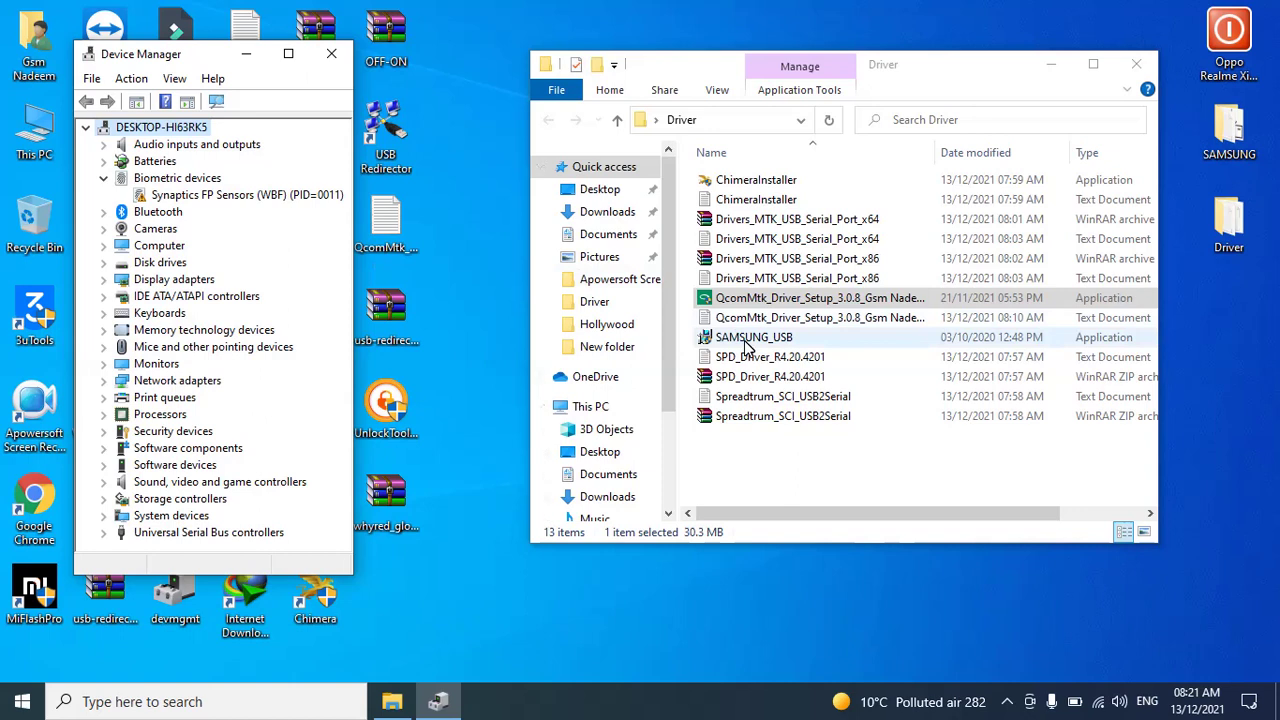
{"action": "left_click", "coordinate": [818, 225]}
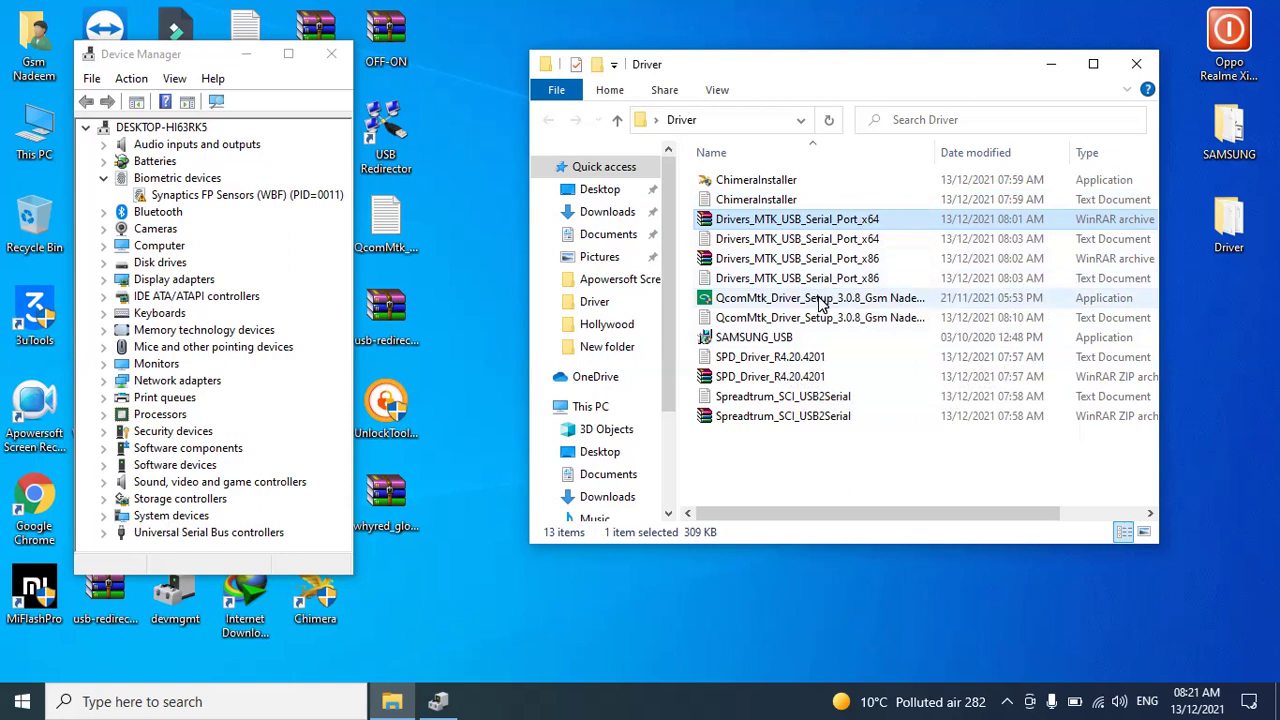
{"action": "left_click", "coordinate": [821, 302]}
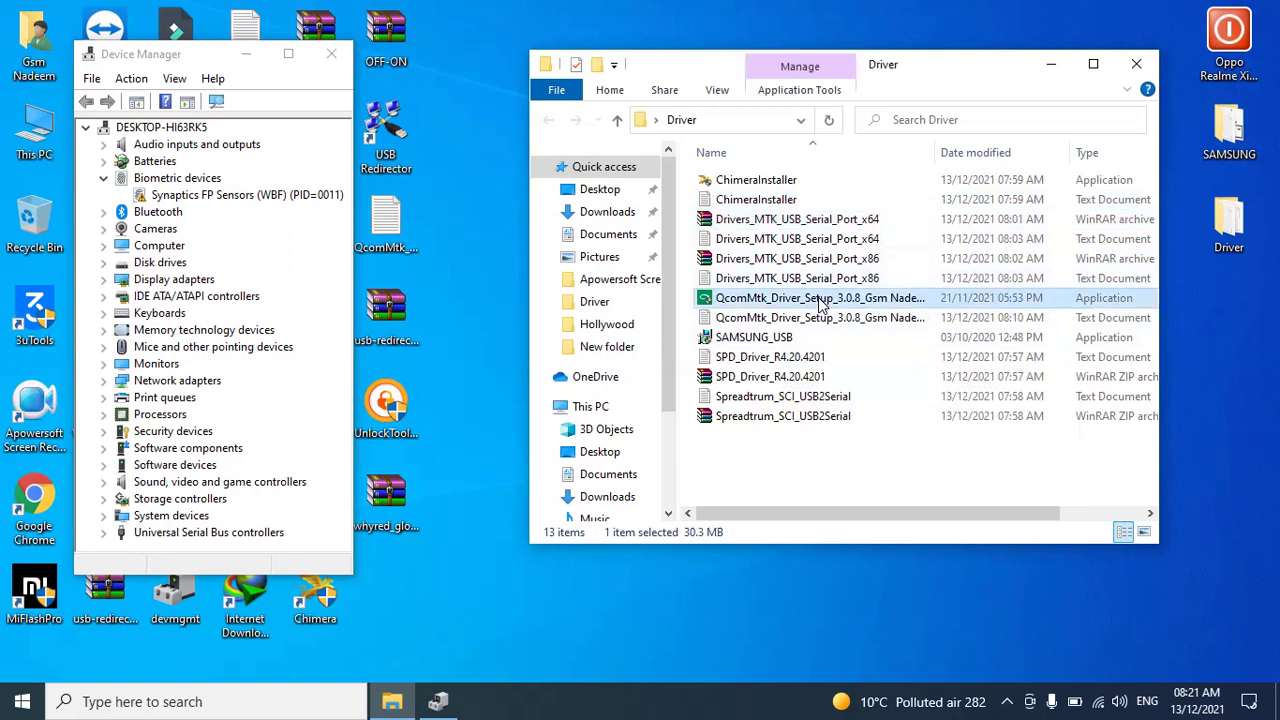
{"action": "left_click", "coordinate": [765, 343]}
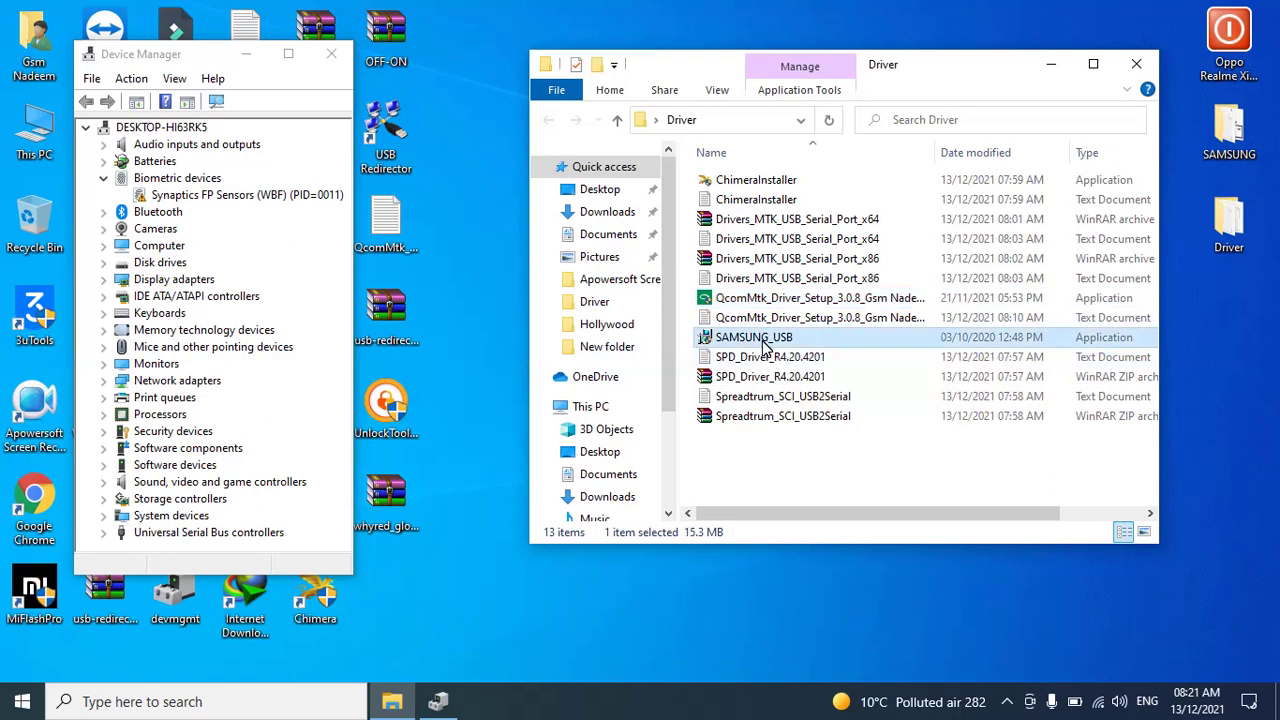
{"action": "left_click", "coordinate": [843, 222]}
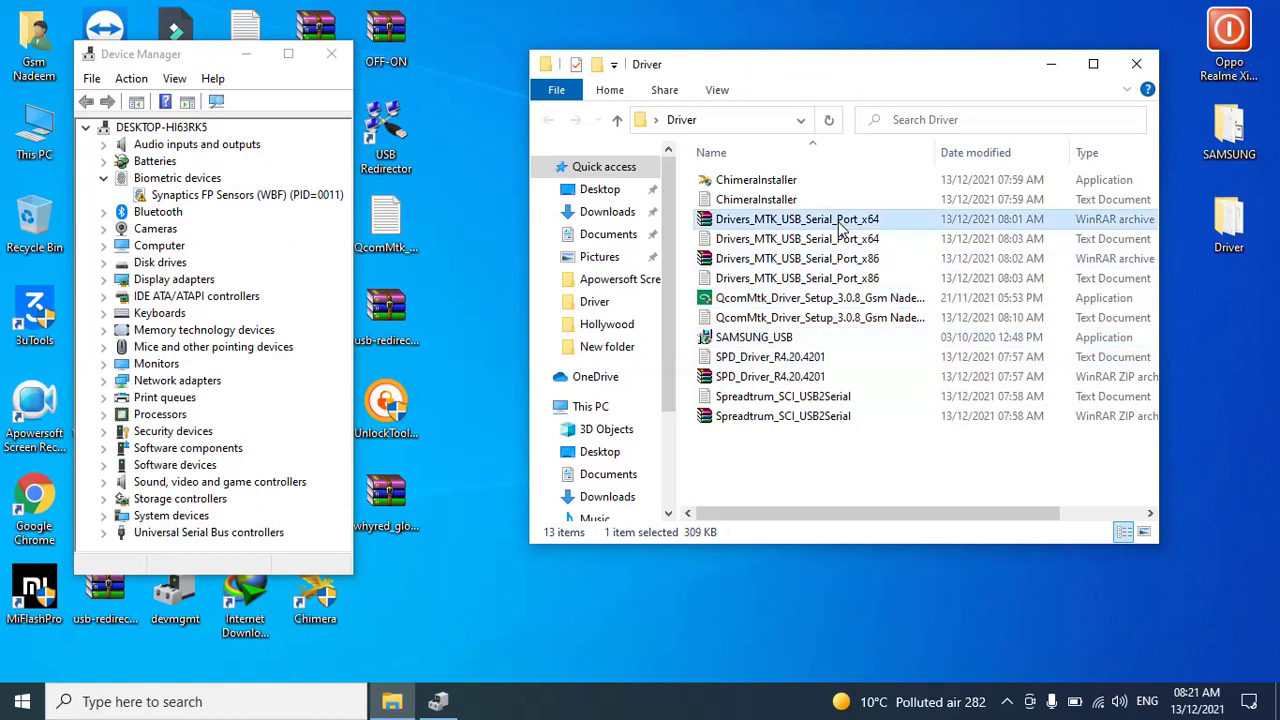
{"action": "left_click", "coordinate": [800, 377]}
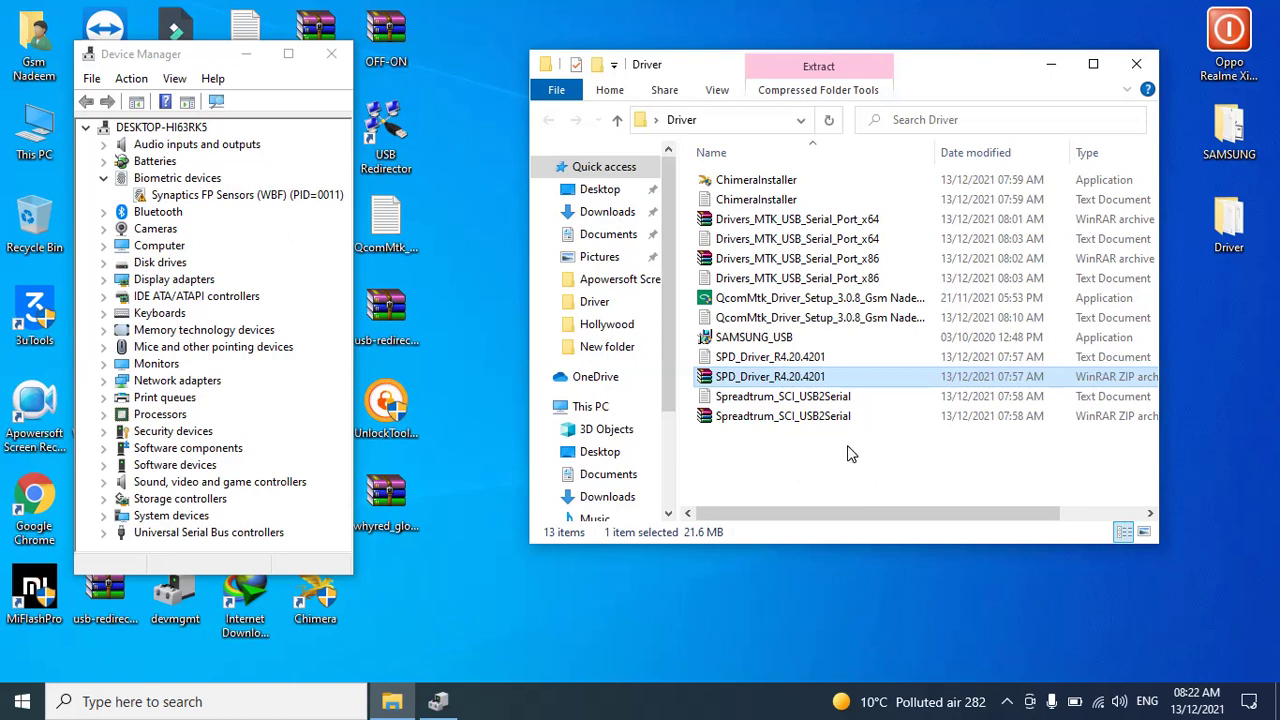
{"action": "left_click", "coordinate": [843, 418]}
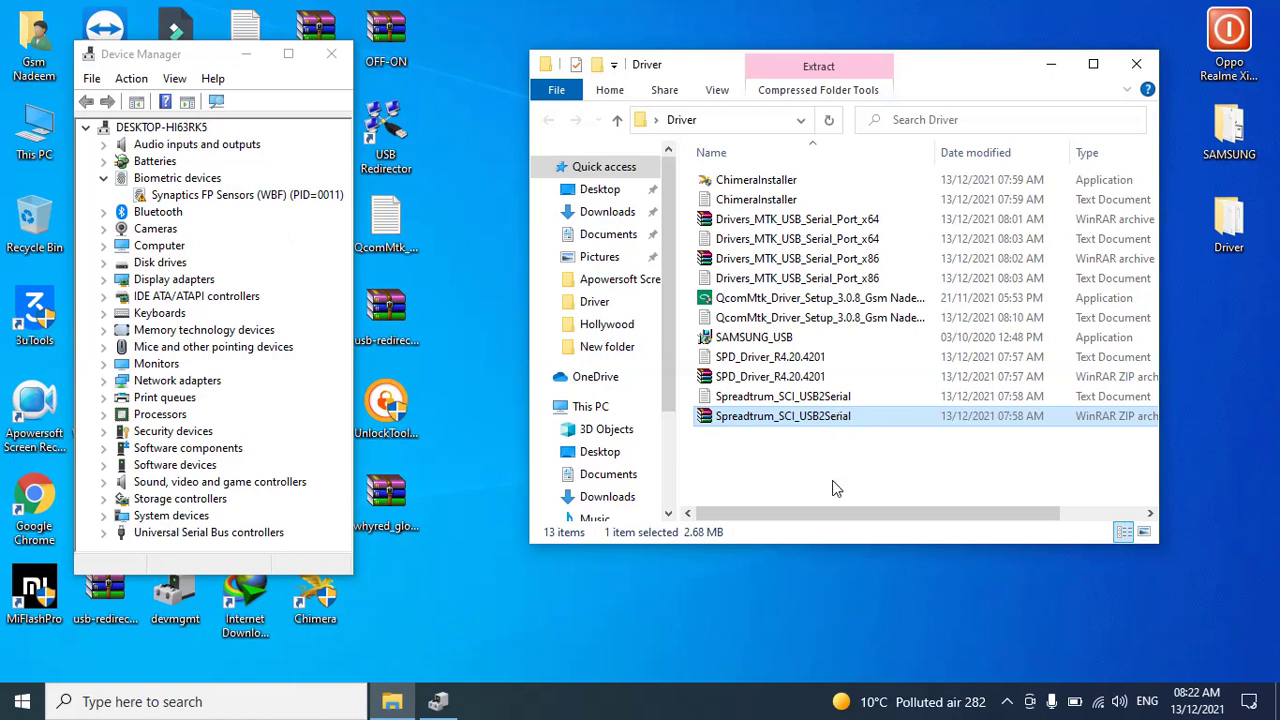
Install OPLUS Tool Driver 3.0.8 from the QcomMtk_Driver_Setup_3.0.8 application, finishing the wizard with the (N) option
{"action": "double_click", "coordinate": [850, 300]}
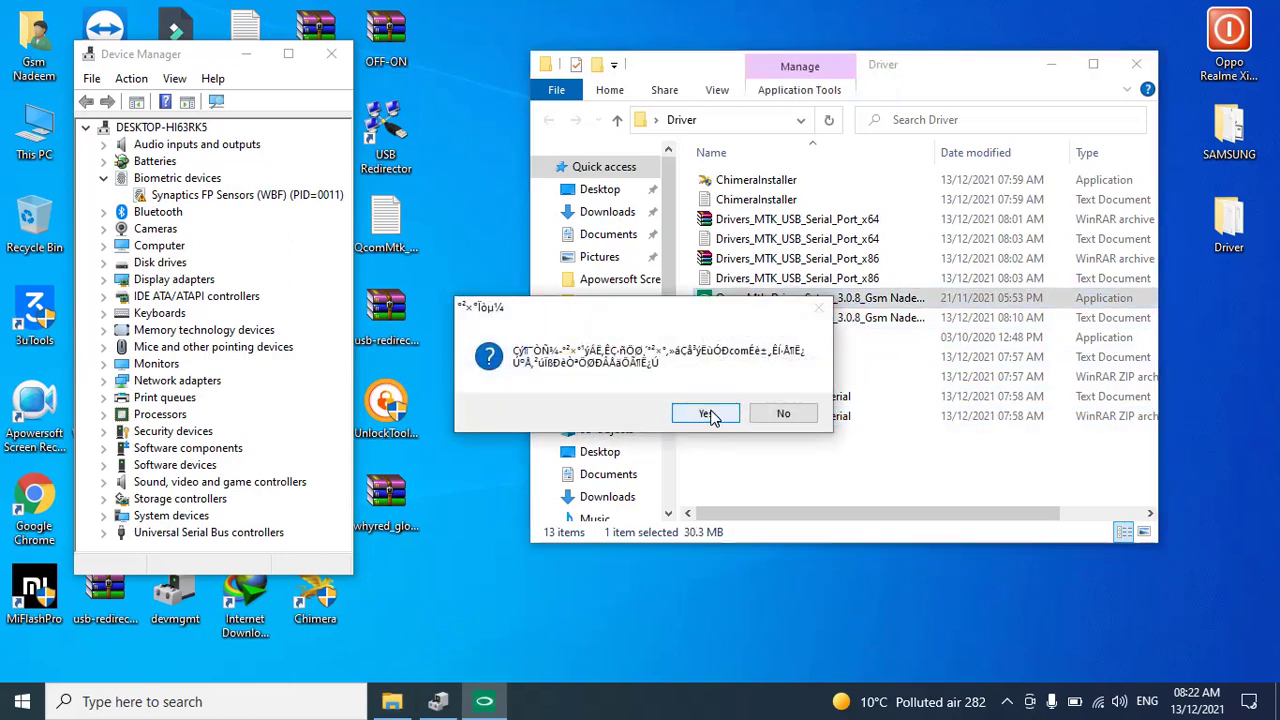
{"action": "left_click", "coordinate": [710, 416]}
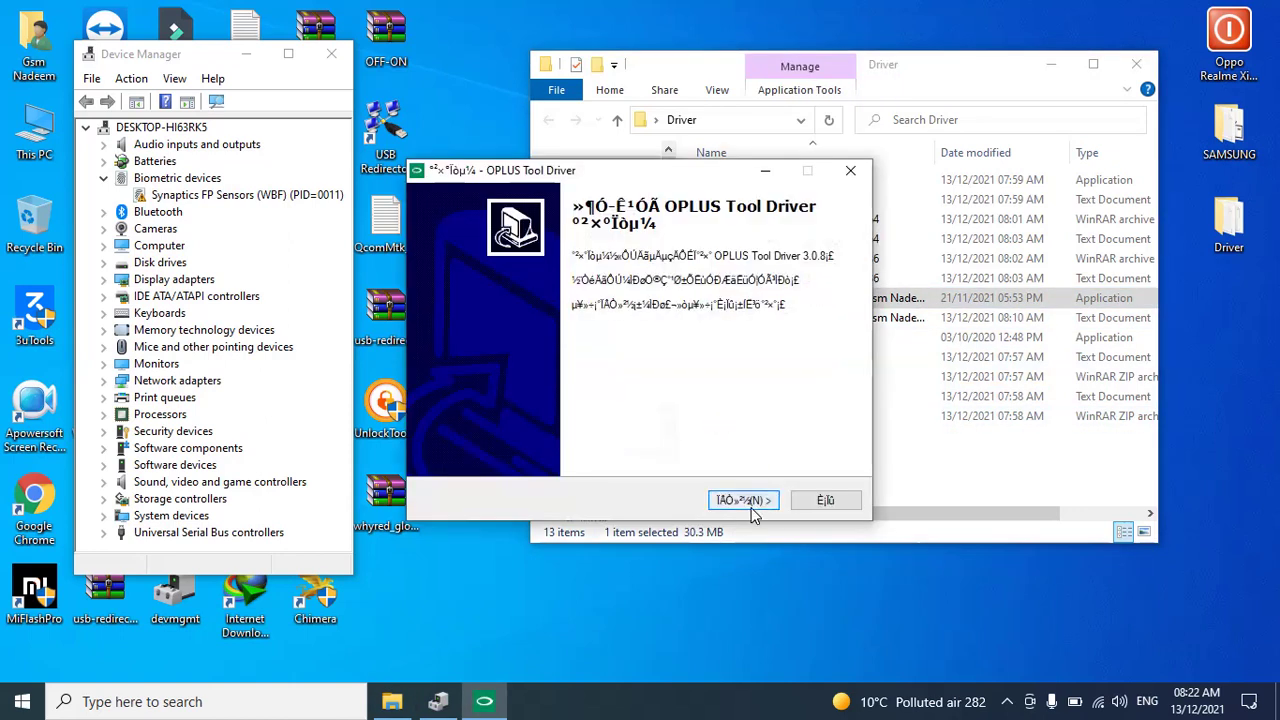
{"action": "left_click", "coordinate": [755, 510]}
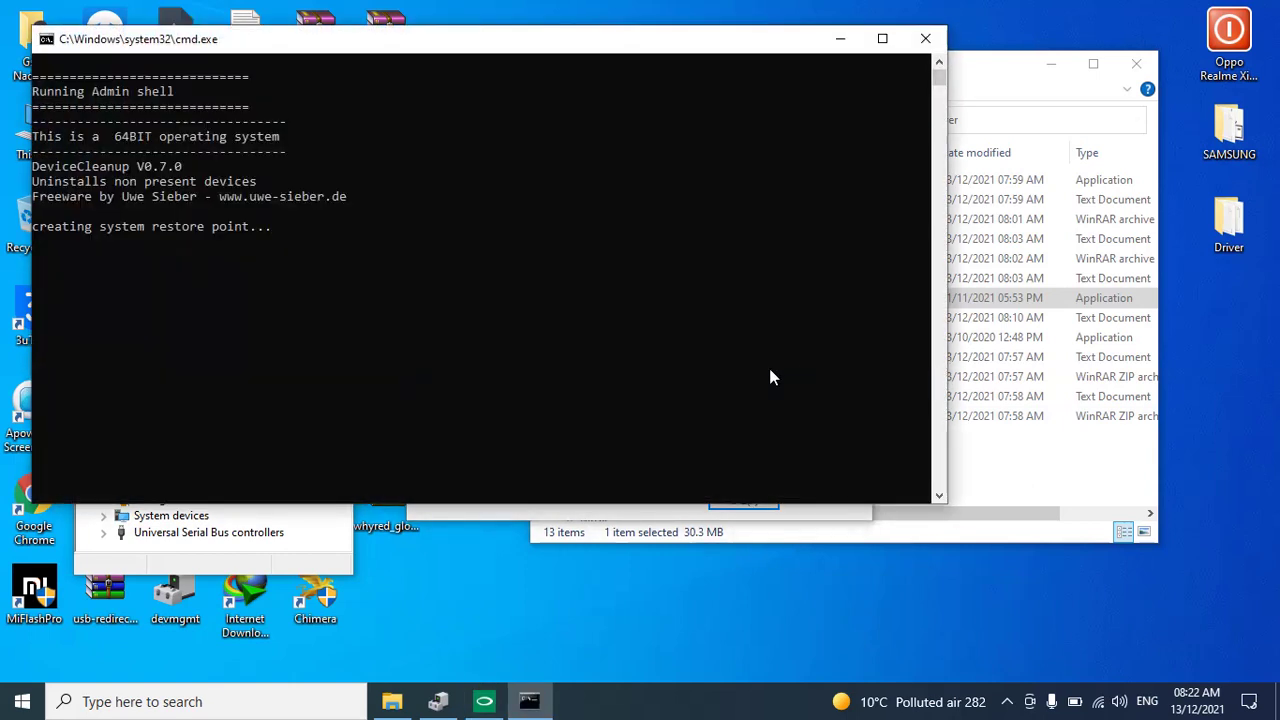
{"action": "left_click", "coordinate": [1028, 449]}
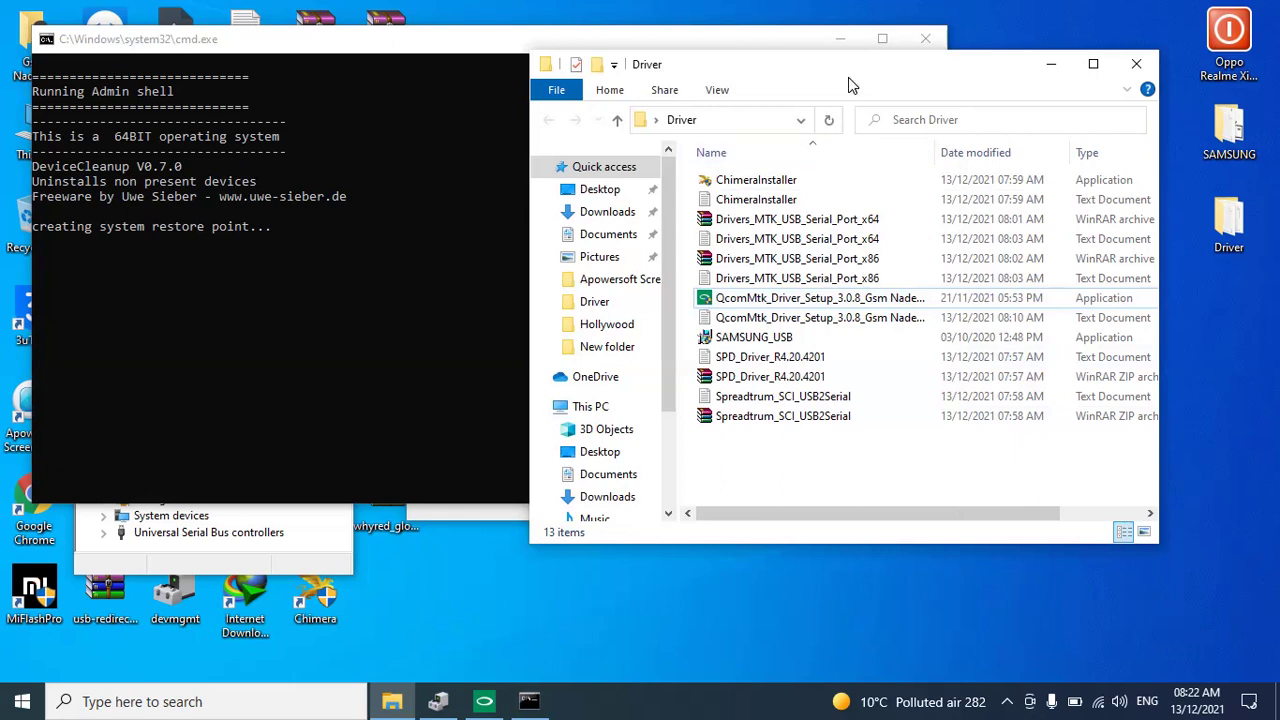
{"action": "left_click_drag", "start_coordinate": [848, 74], "coordinate": [901, 77]}
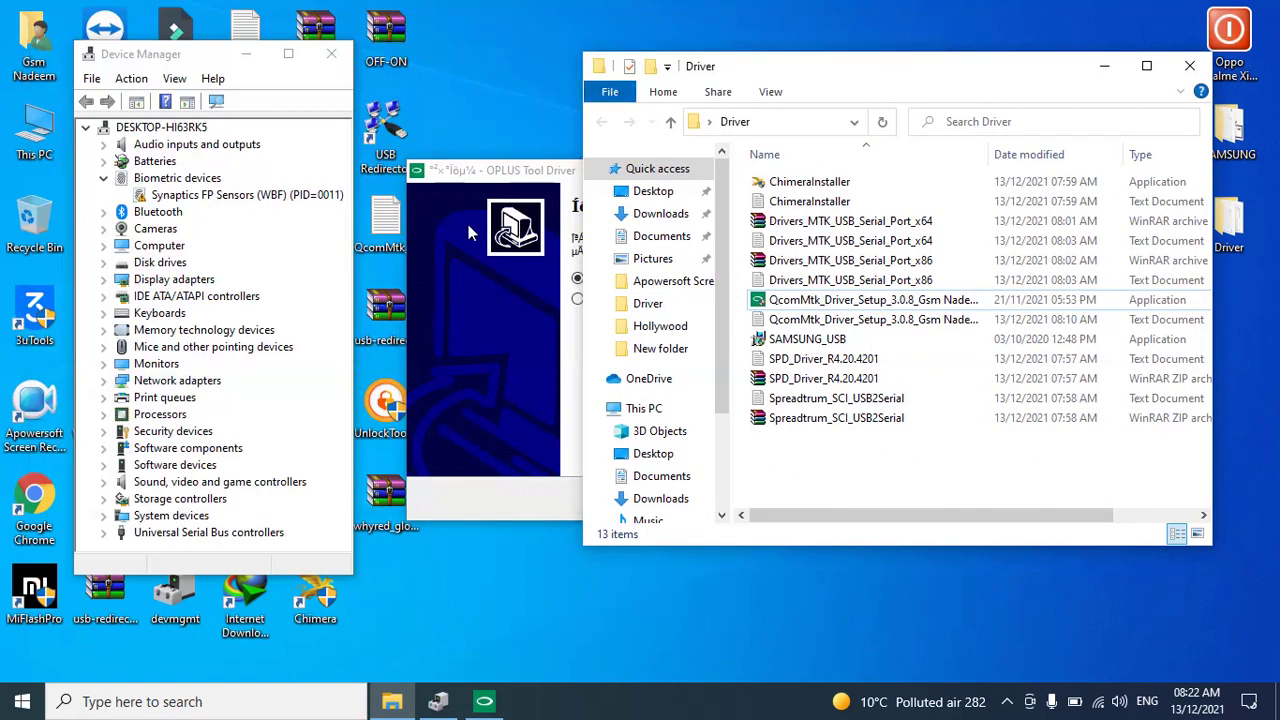
{"action": "left_click", "coordinate": [579, 300]}
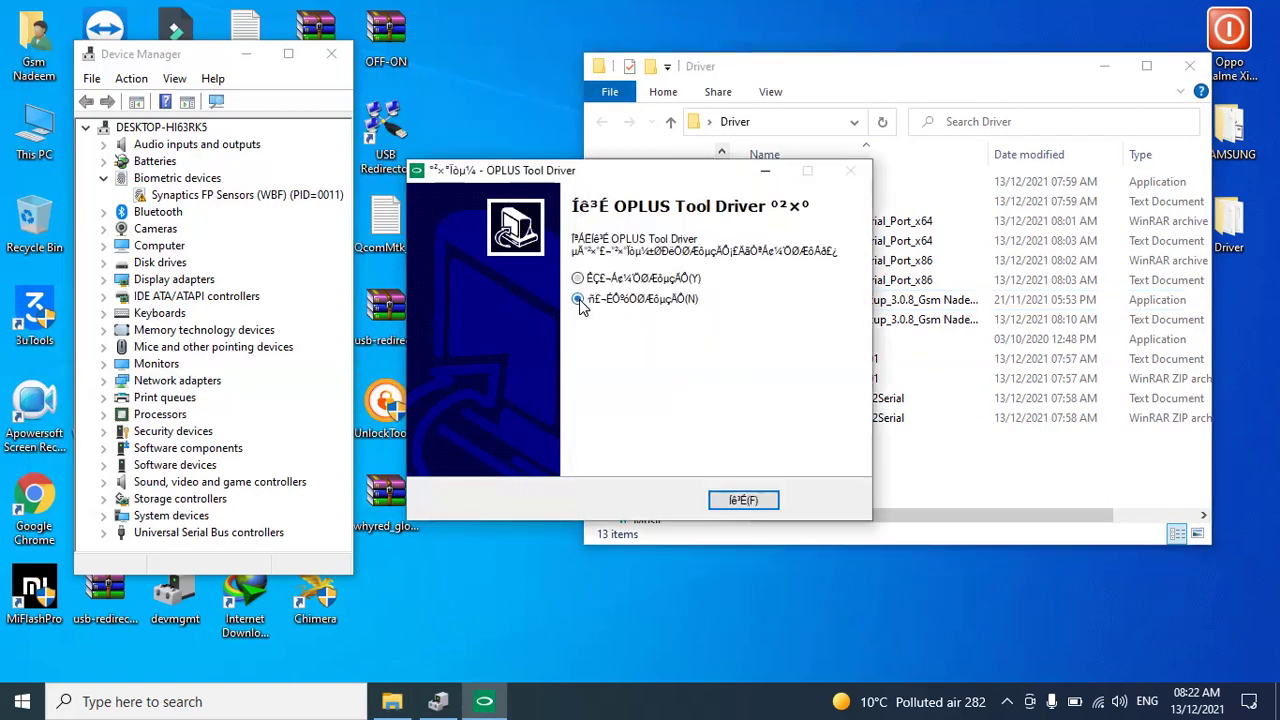
{"action": "left_click", "coordinate": [755, 505]}
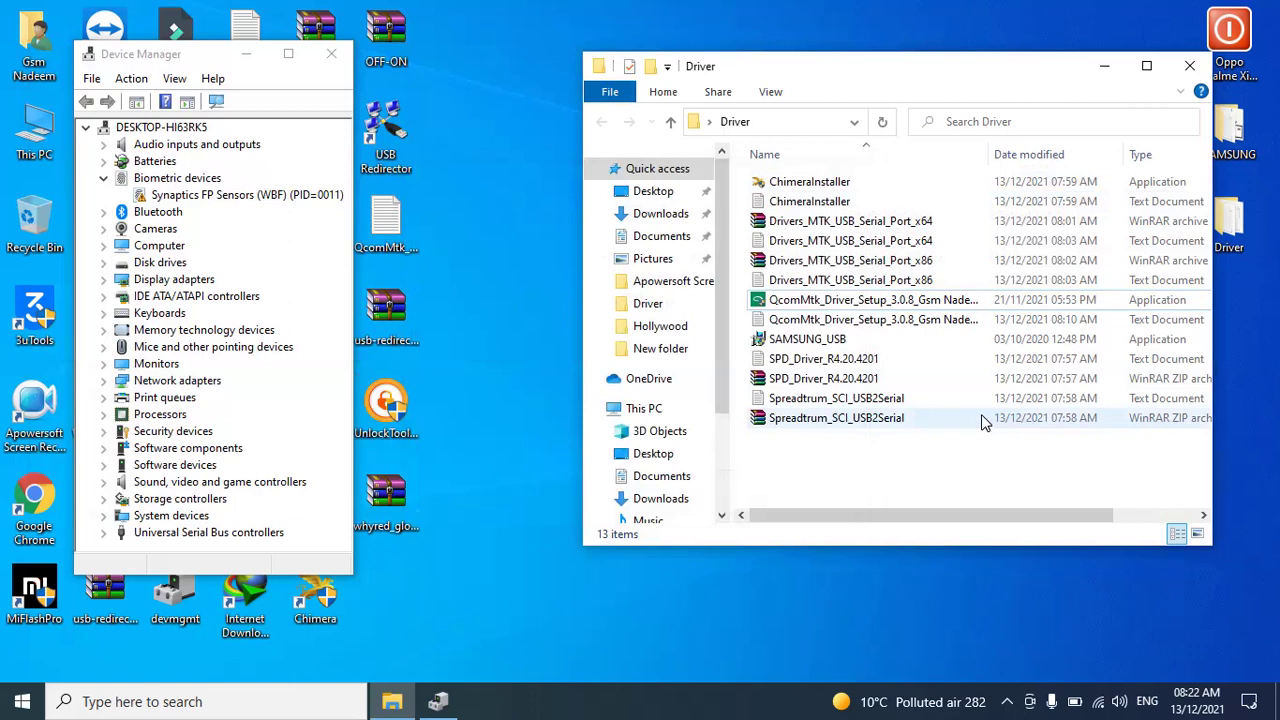
Run the SAMSUNG_USB application and start installing SAMSUNG USB Driver for Mobile Phones V1.5.51.0
{"action": "left_click", "coordinate": [816, 341]}
{"action": "double_click", "coordinate": [817, 341]}
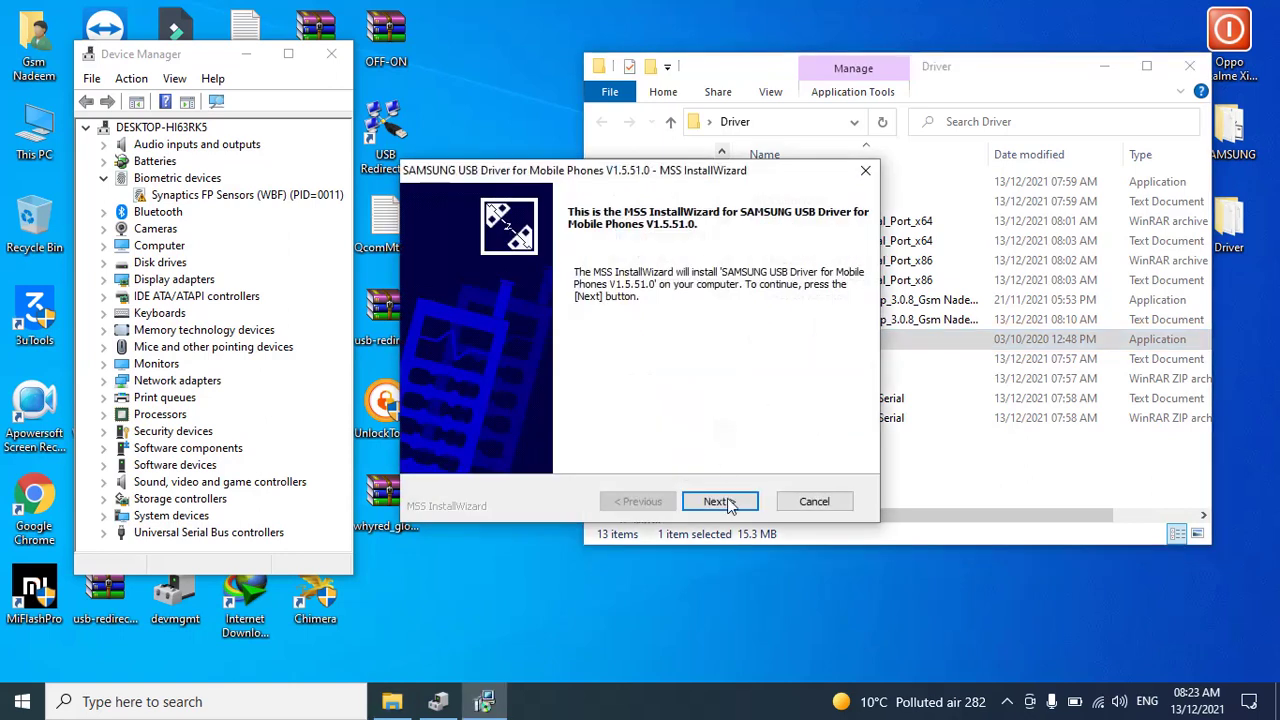
{"action": "left_click", "coordinate": [727, 507]}
{"action": "left_click", "coordinate": [721, 503]}
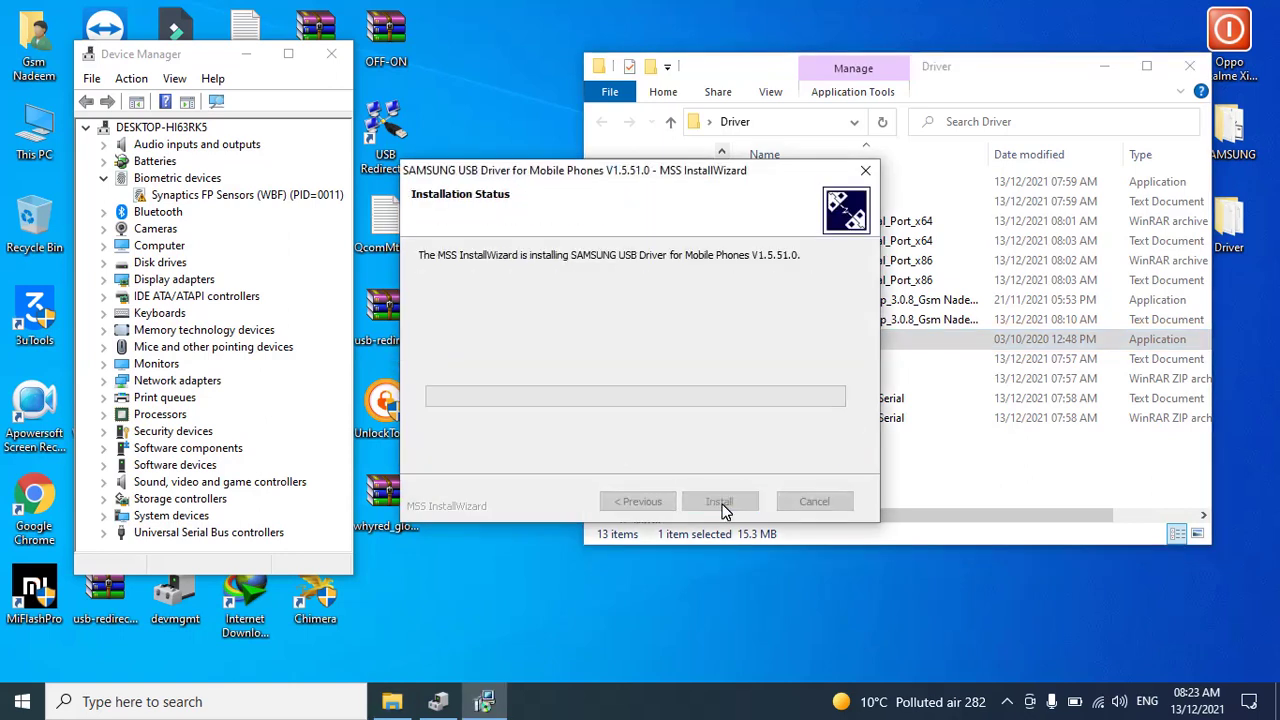
Bring the Driver folder window in front of the running Samsung installer
{"action": "left_click_drag", "start_coordinate": [716, 178], "coordinate": [566, 172]}
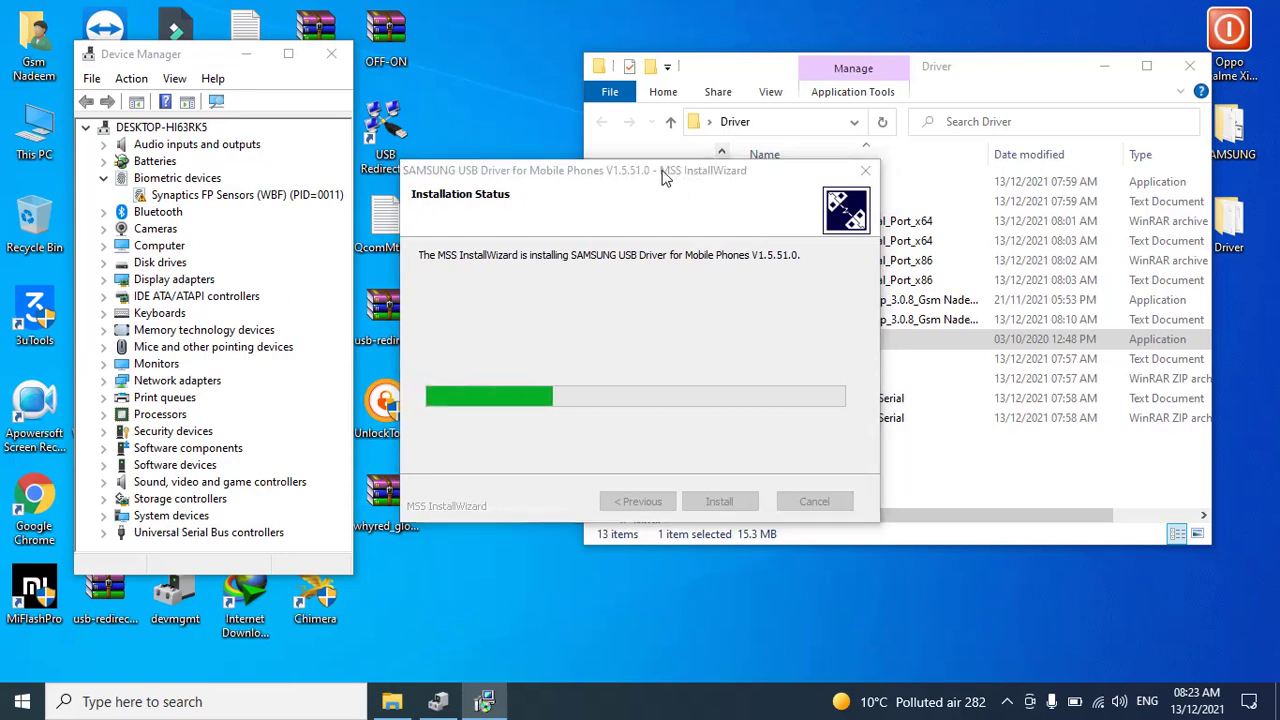
{"action": "left_click", "coordinate": [960, 478]}
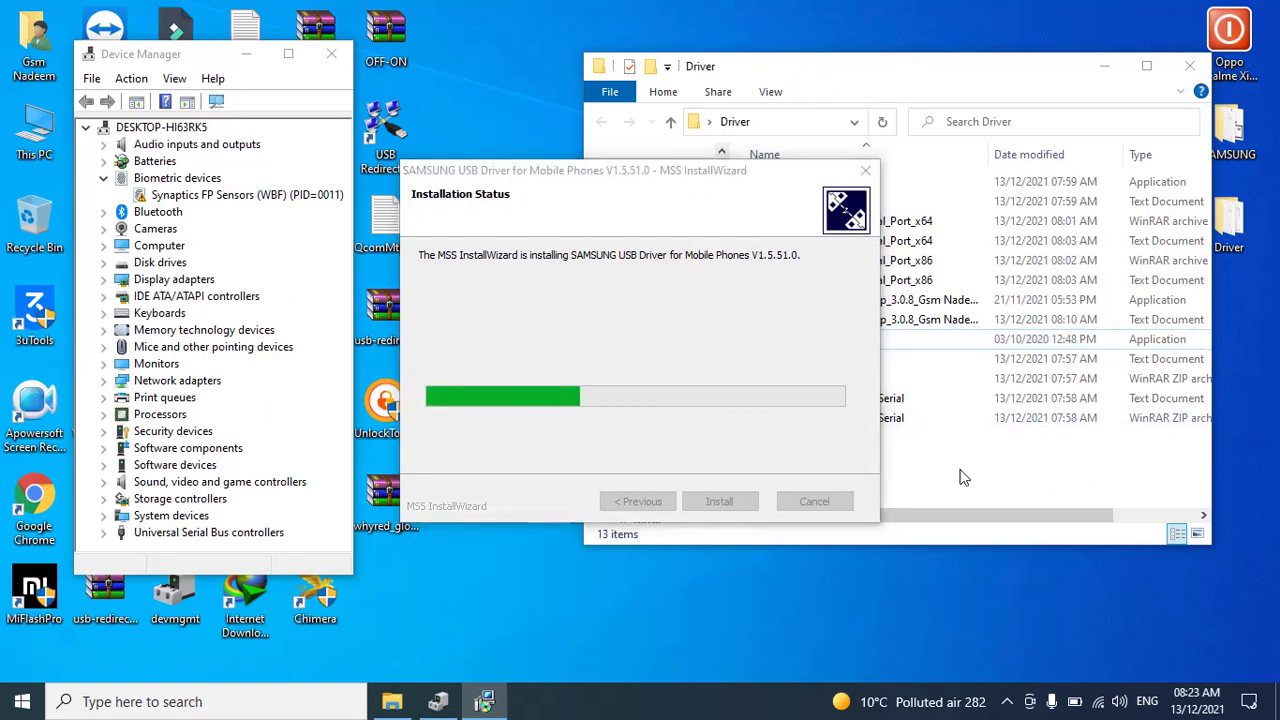
{"action": "left_click", "coordinate": [903, 62]}
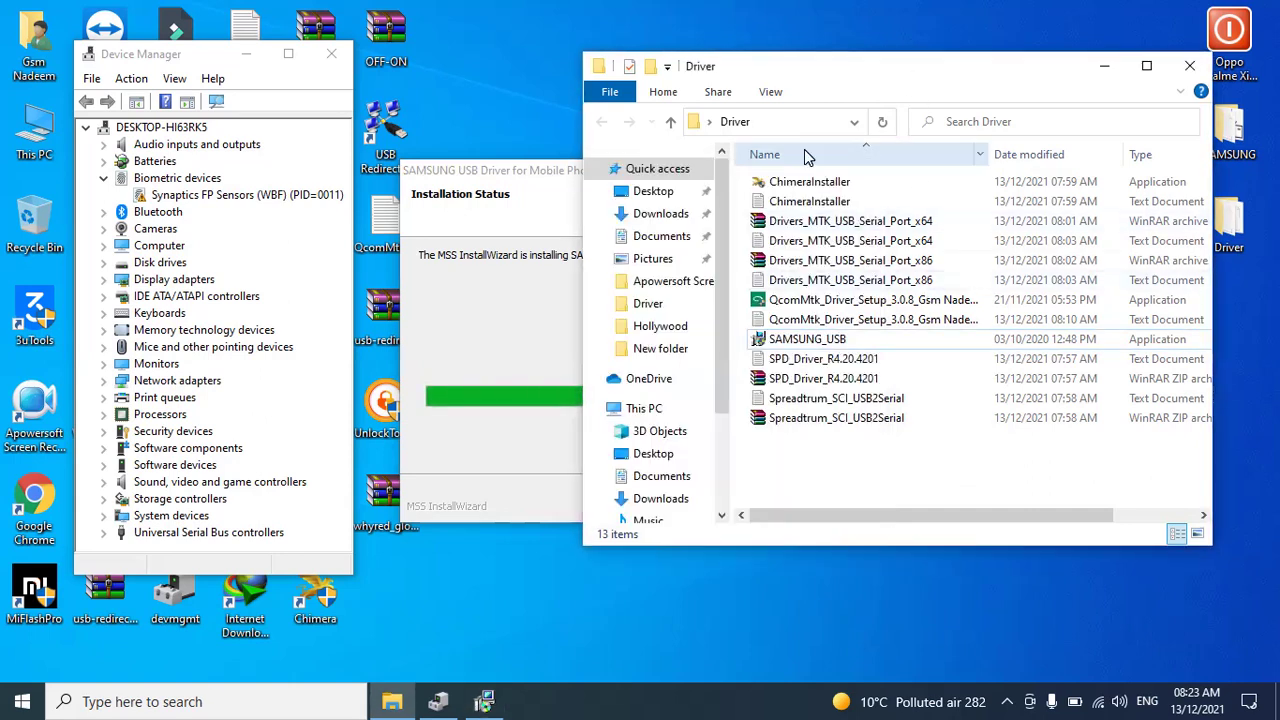
{"action": "left_click", "coordinate": [776, 64]}
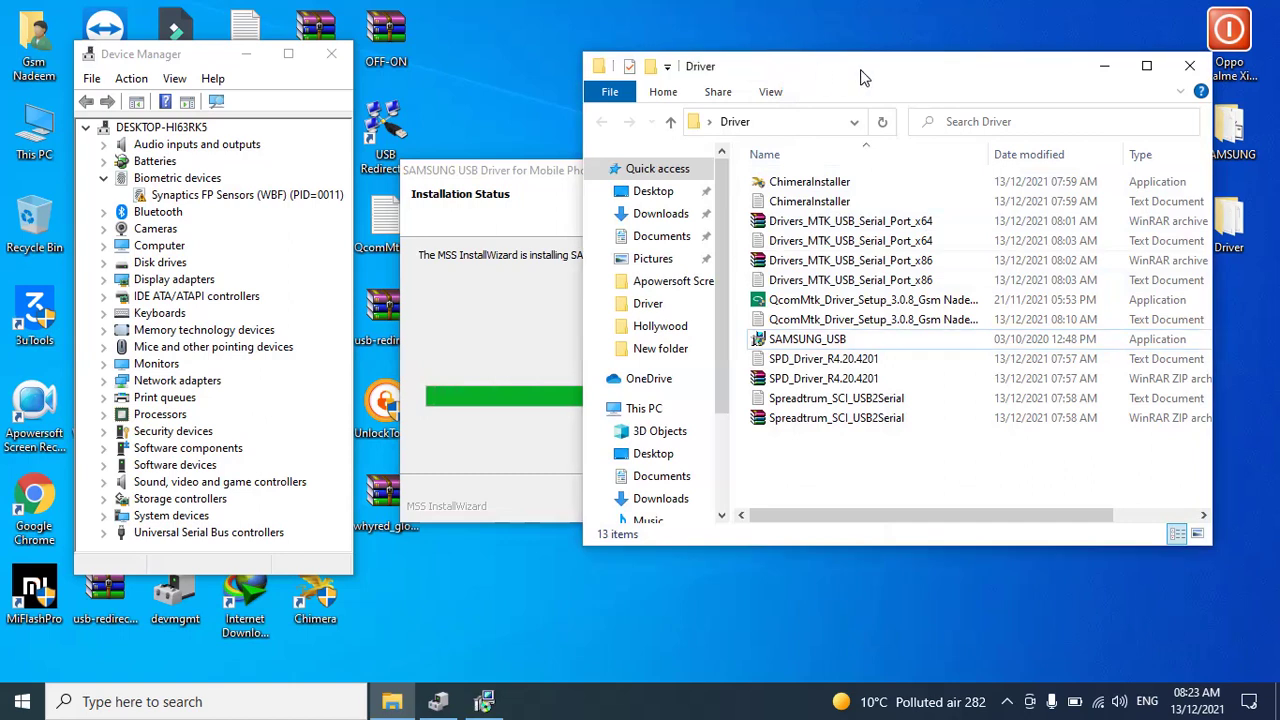
Bring the Samsung installer back to the front and finish the completed SAMSUNG USB Driver for Mobile Phones wizard
{"action": "right_click", "coordinate": [860, 72]}
{"action": "left_click", "coordinate": [524, 212]}
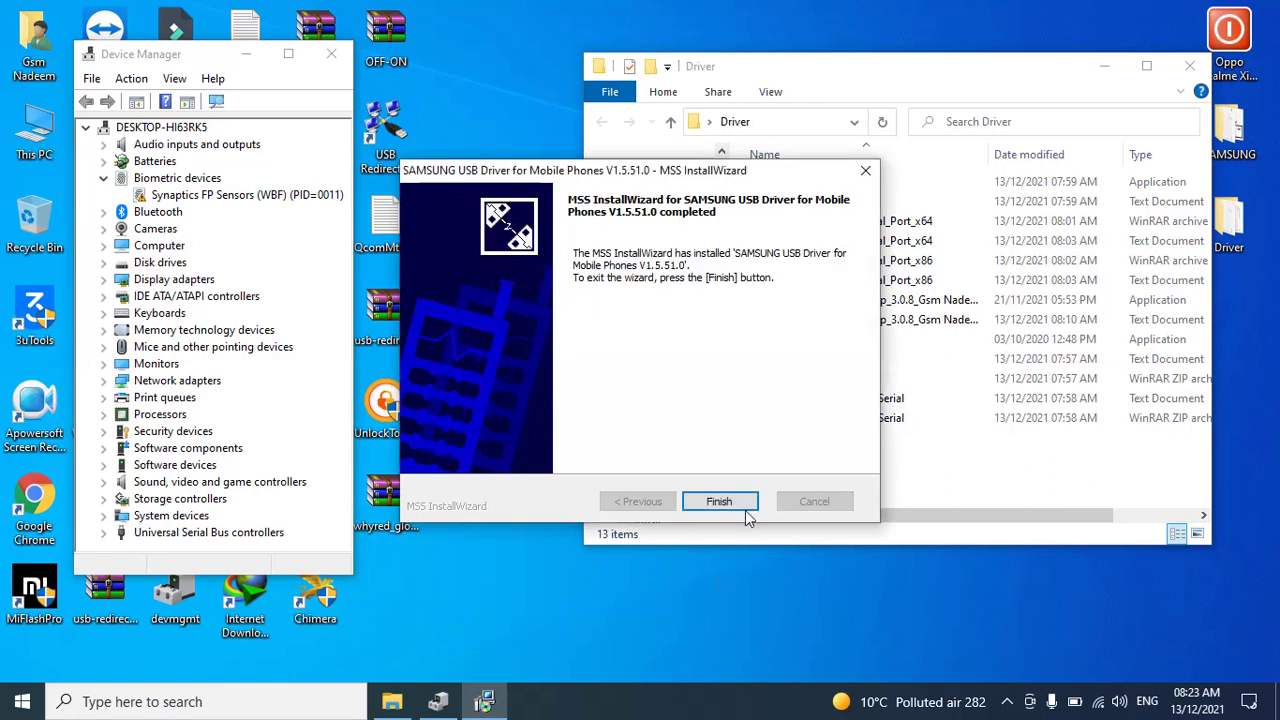
{"action": "left_click", "coordinate": [738, 504]}
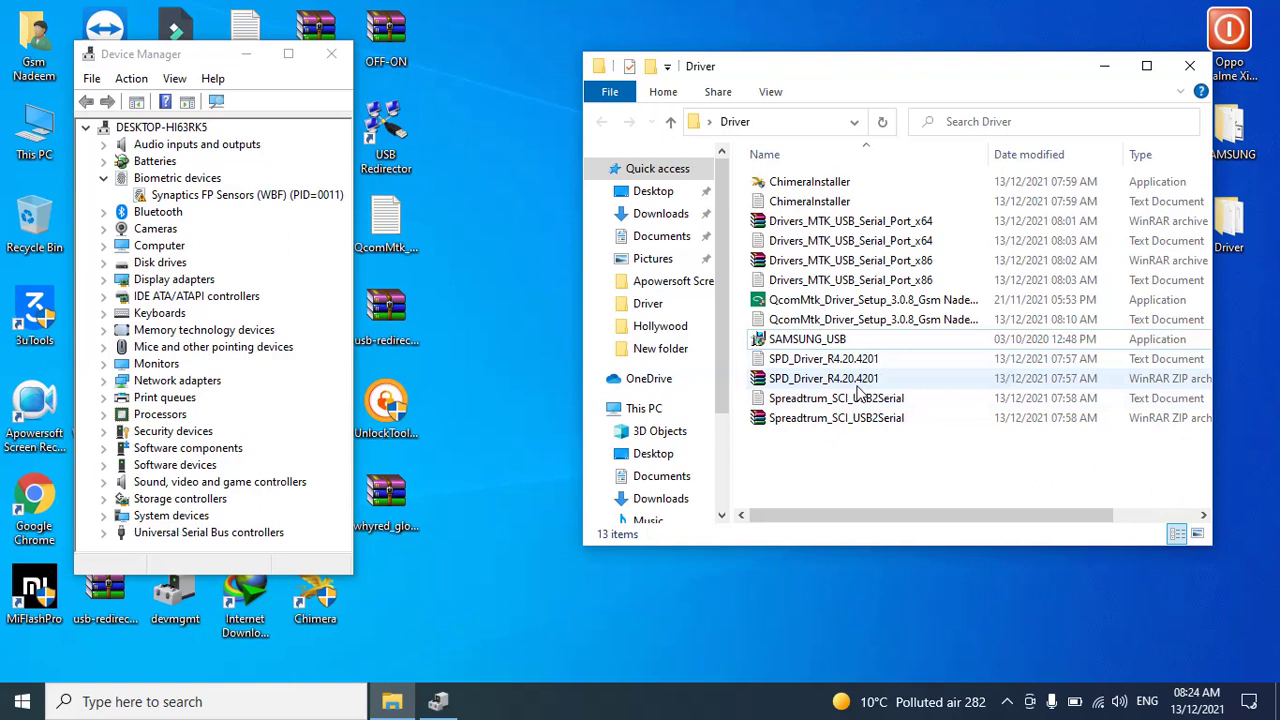
Extract the SPD_Driver_R4.20.4201 archive into the Driver folder and open the Win10 folder inside the extracted SPD_Driver_R4.20.4201 folder
{"action": "left_click", "coordinate": [858, 387]}
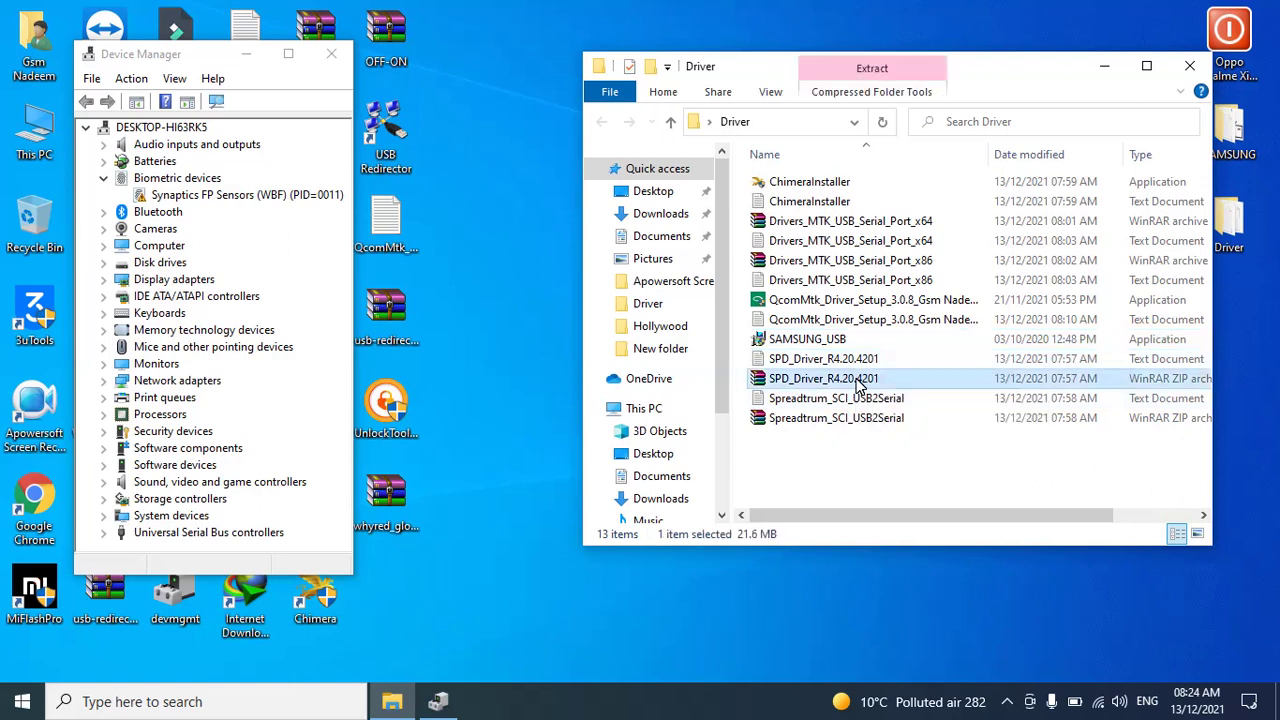
{"action": "right_click", "coordinate": [858, 386]}
{"action": "left_click", "coordinate": [946, 353]}
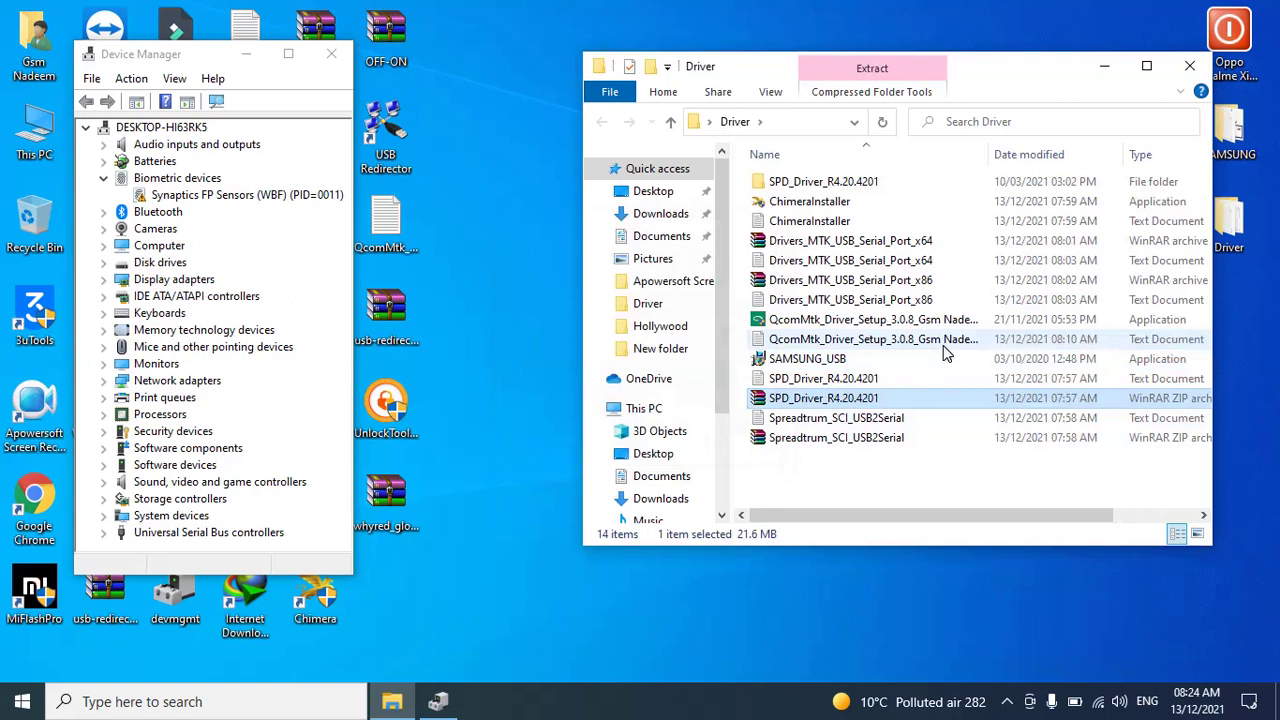
{"action": "left_click", "coordinate": [866, 190]}
{"action": "double_click", "coordinate": [866, 190]}
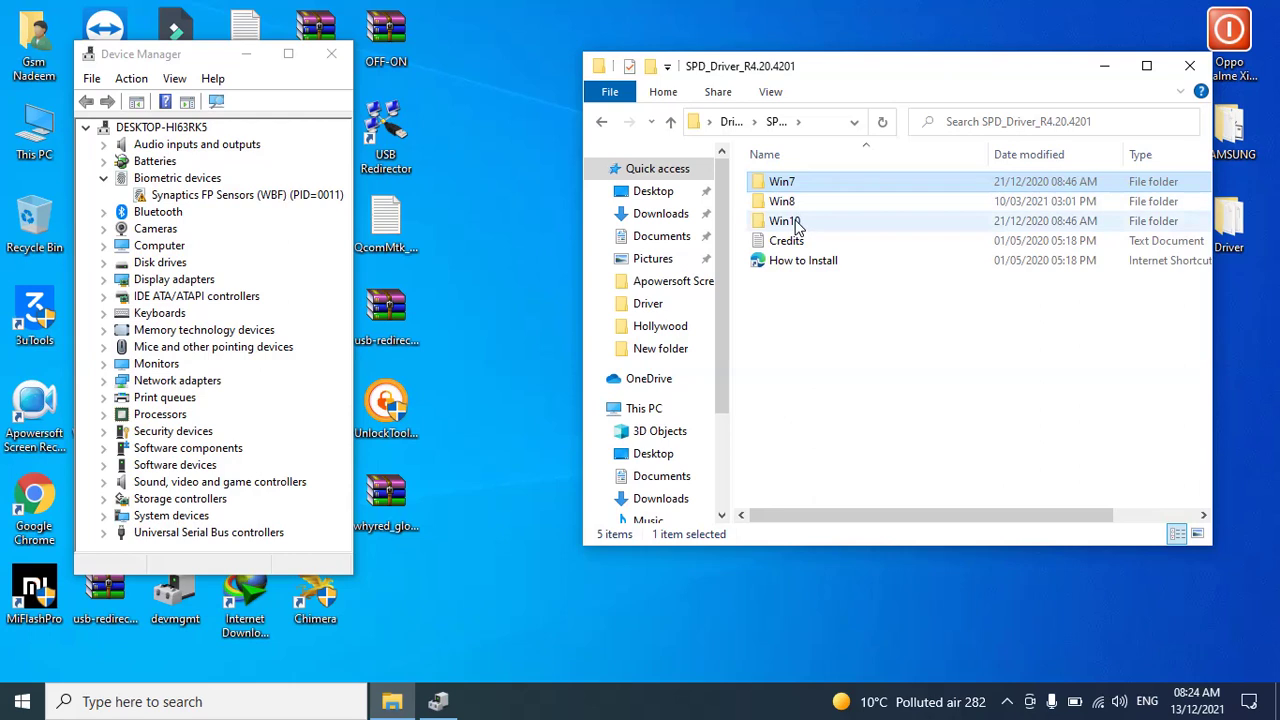
{"action": "double_click", "coordinate": [787, 221]}
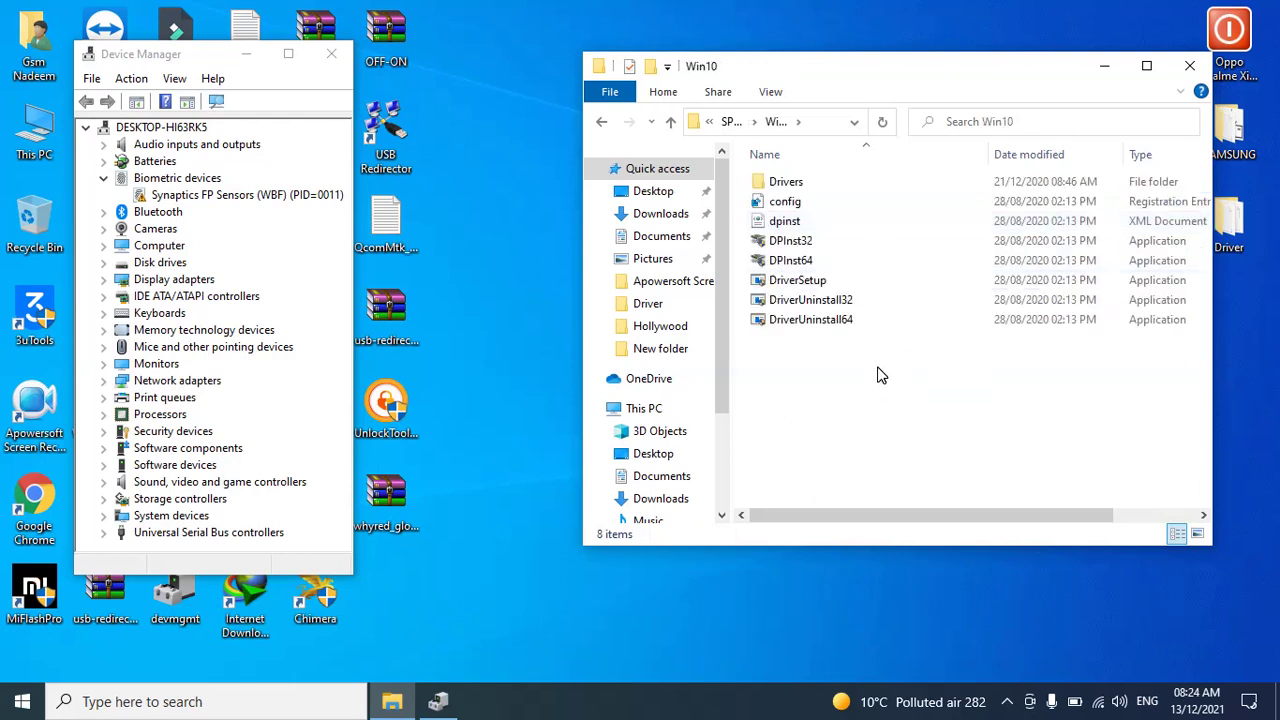
Run DPInst64 and complete the UNISOC Driver Installation Package wizard, checking the listed driver statuses before finishing
{"action": "double_click", "coordinate": [812, 268]}
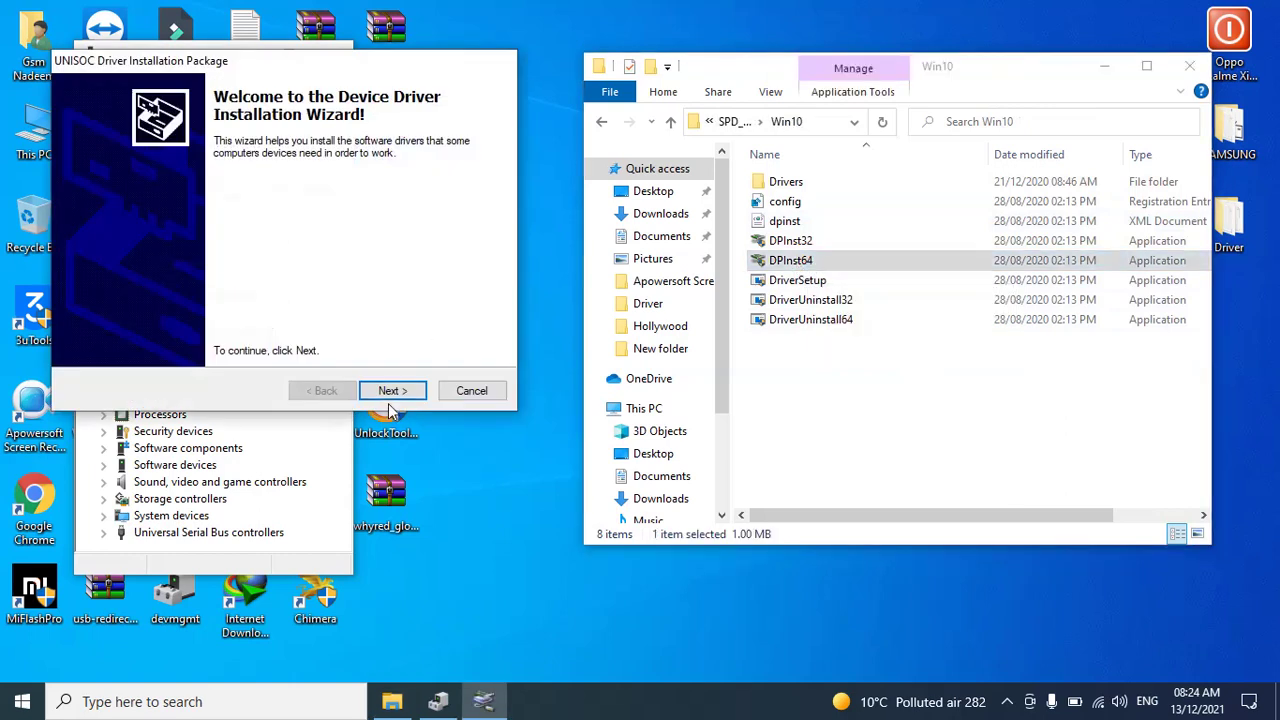
{"action": "left_click", "coordinate": [390, 395]}
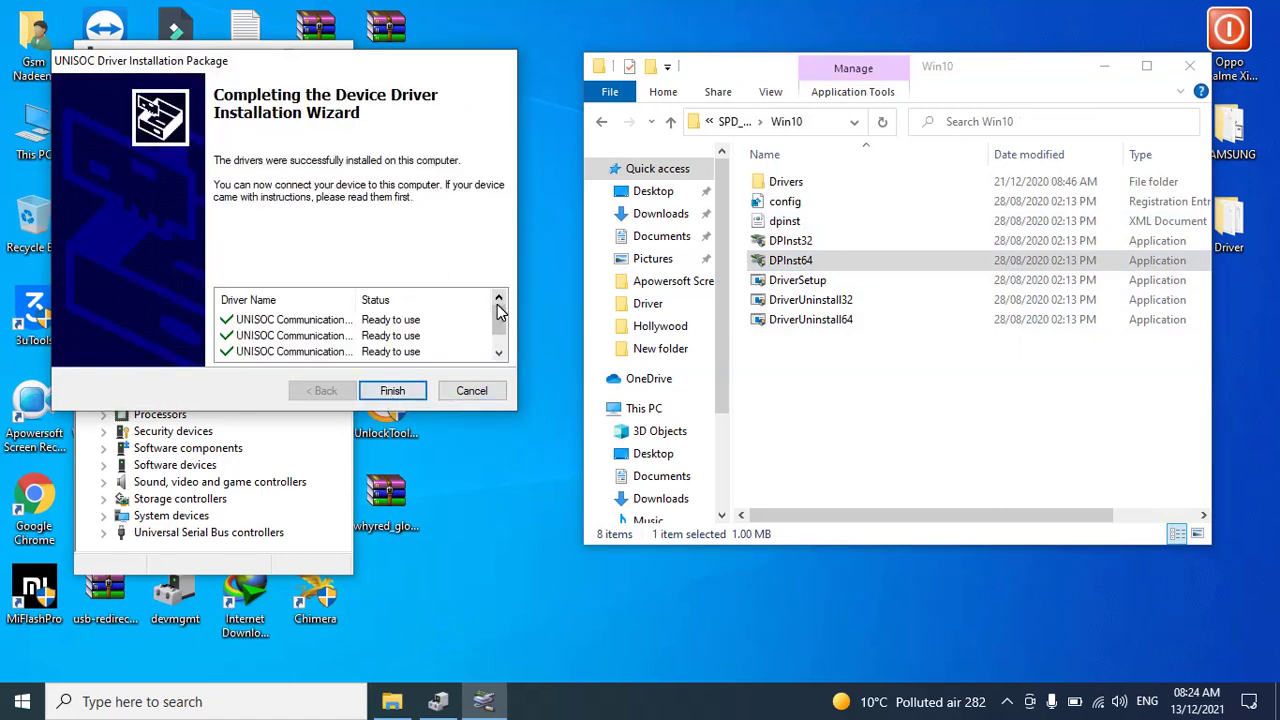
{"action": "right_click", "coordinate": [506, 345]}
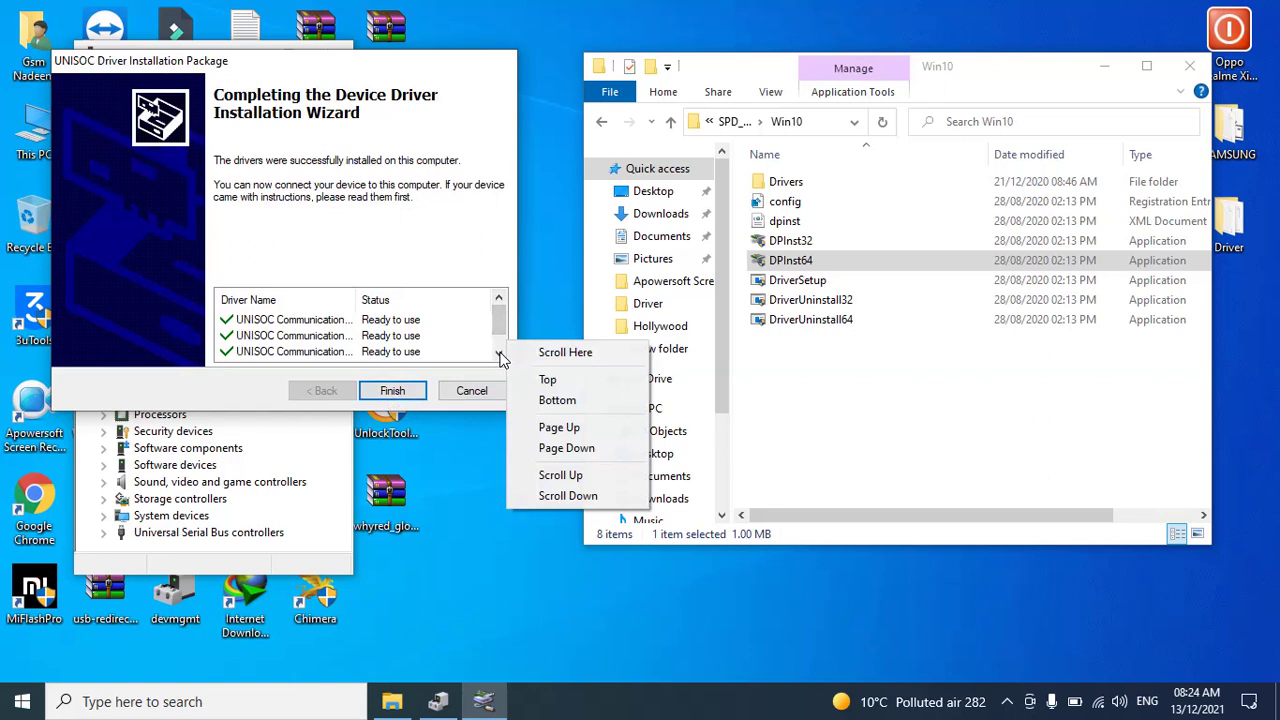
{"action": "left_click", "coordinate": [499, 353]}
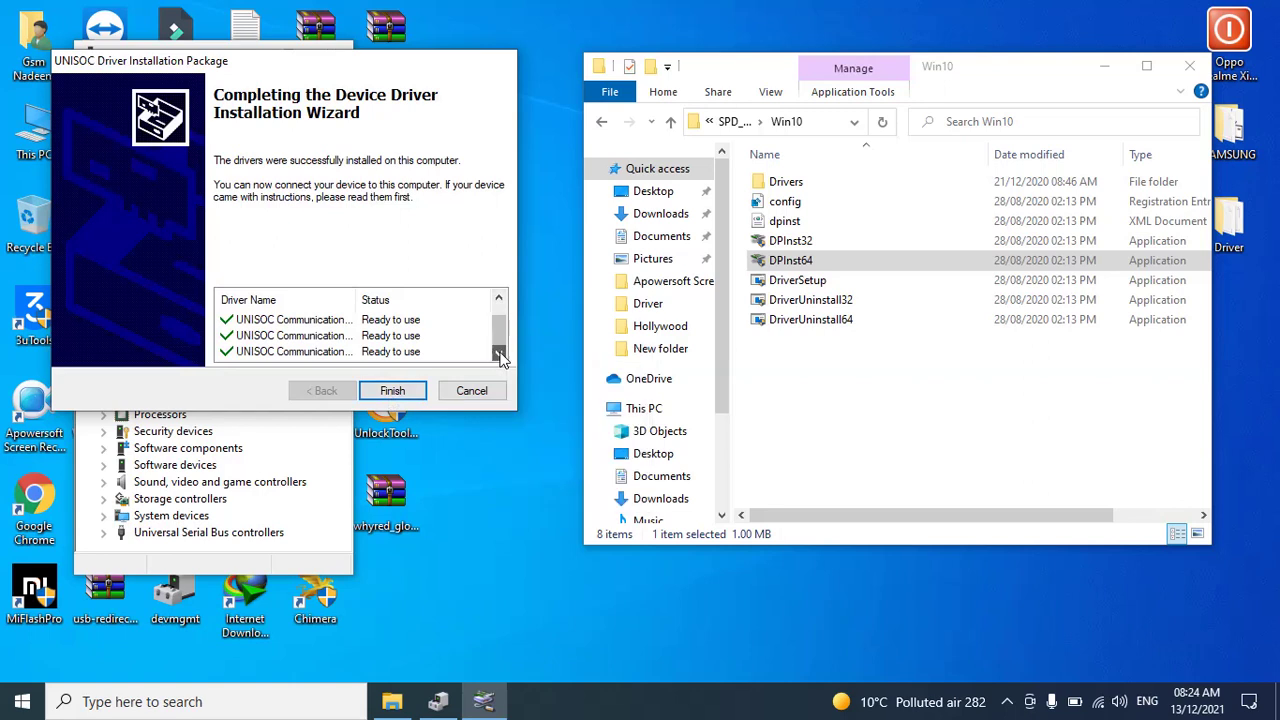
{"action": "left_click", "coordinate": [418, 391]}
{"action": "left_click", "coordinate": [845, 471]}
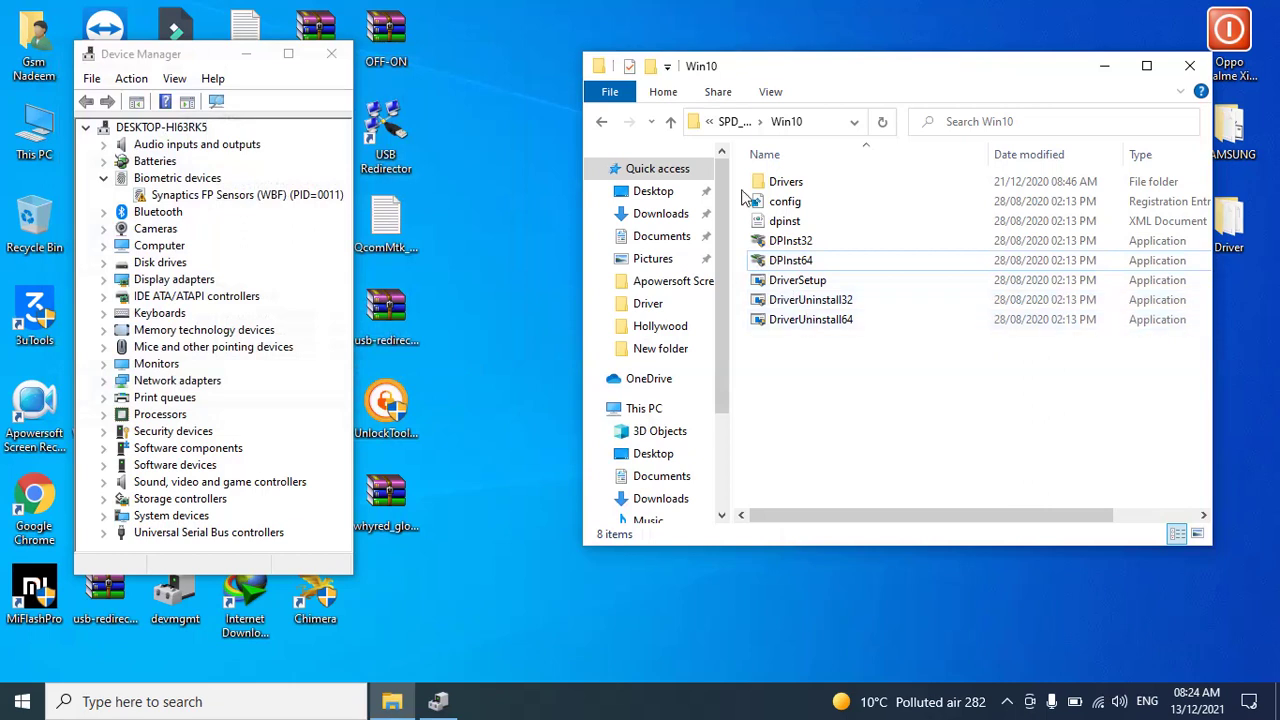
Return to the Driver folder, extract the Spreadtrum_SCI_USB2Serial archive there and open the x64 folder of the extracted files
{"action": "left_click", "coordinate": [670, 121]}
{"action": "left_click", "coordinate": [670, 121]}
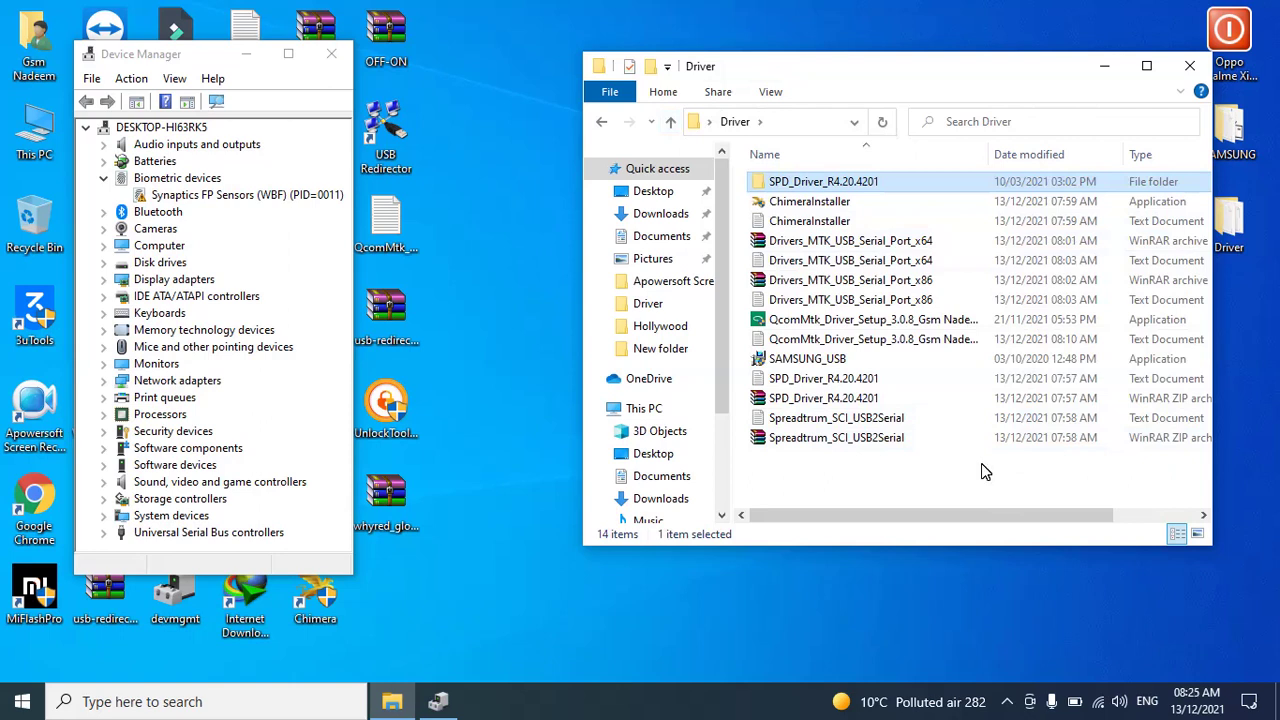
{"action": "left_click", "coordinate": [883, 440]}
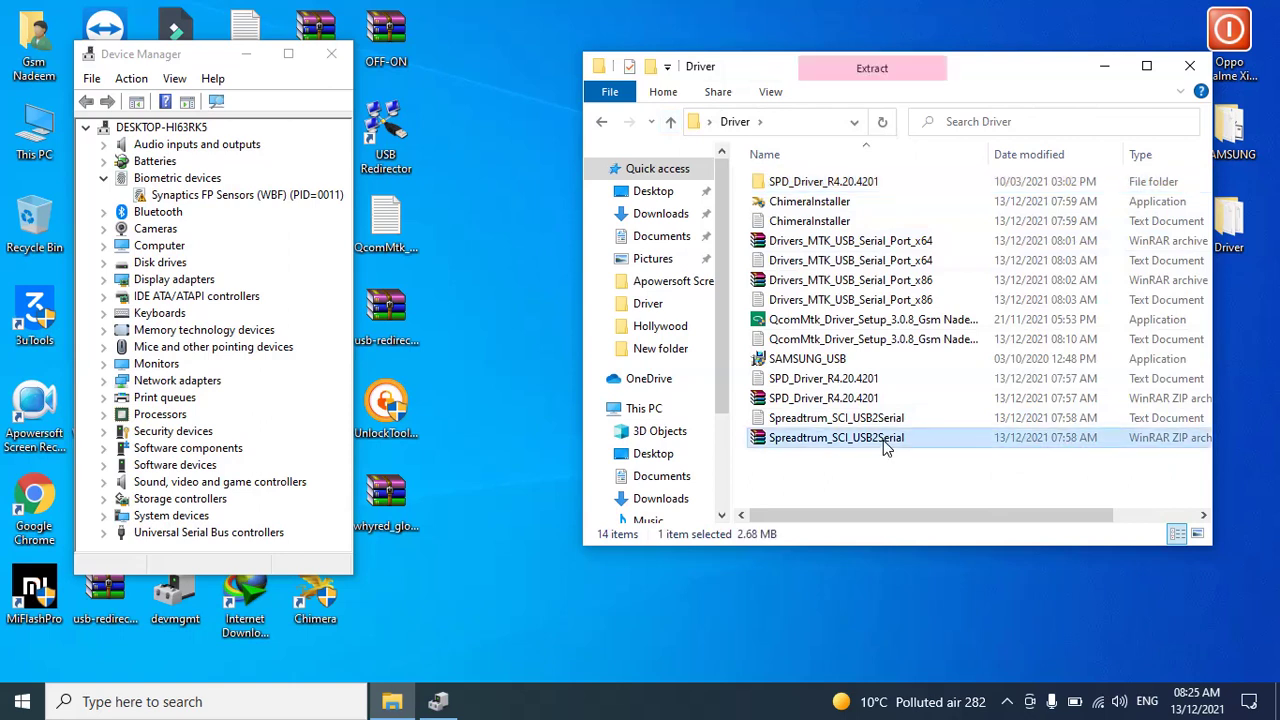
{"action": "right_click", "coordinate": [883, 440]}
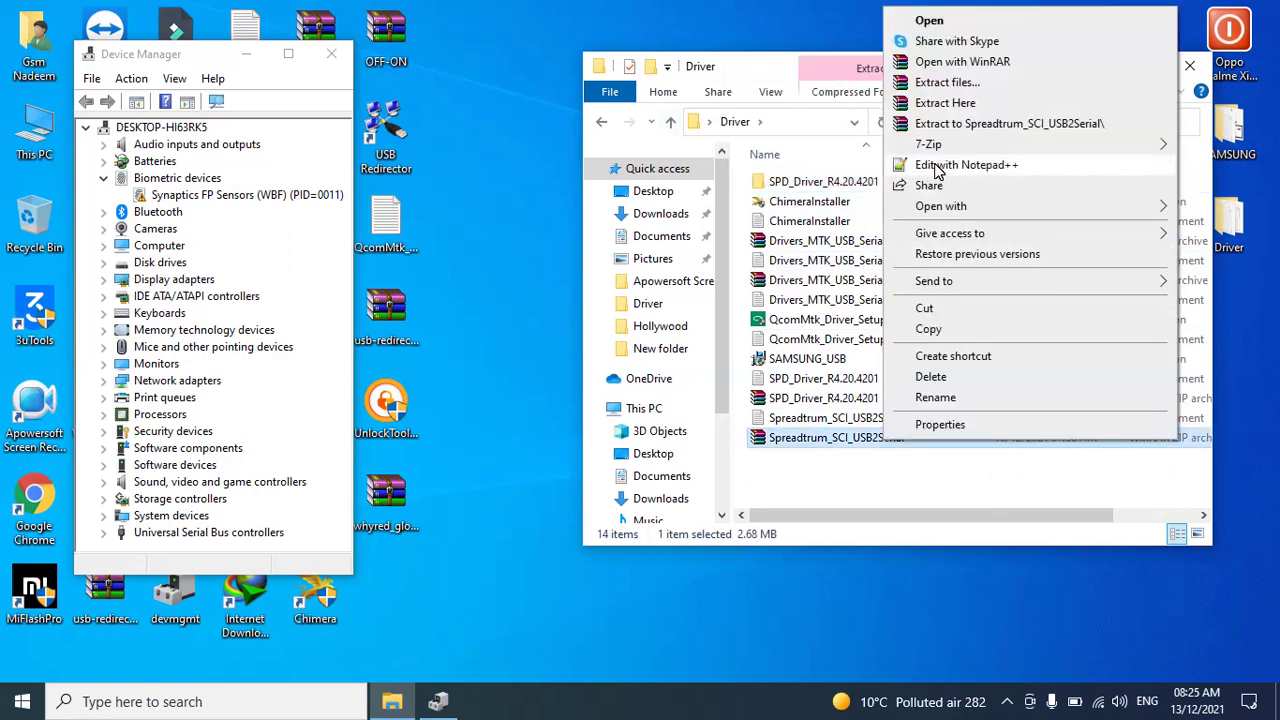
{"action": "left_click", "coordinate": [943, 104]}
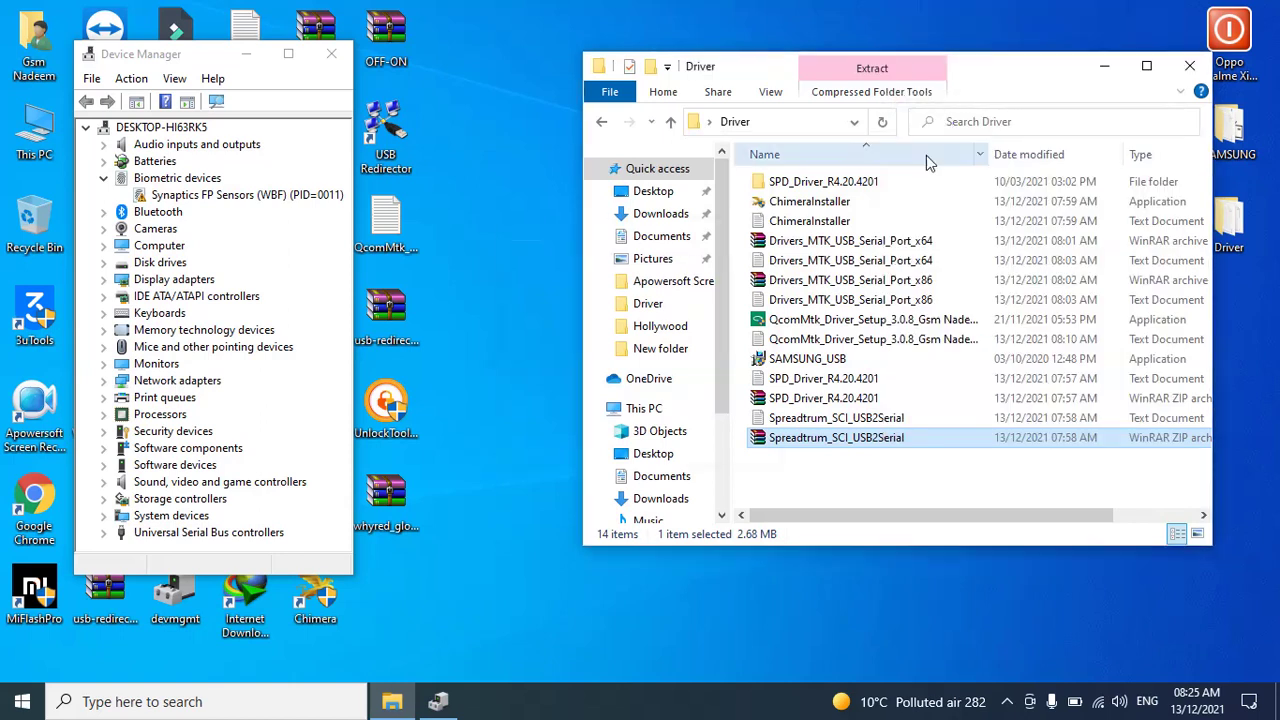
{"action": "double_click", "coordinate": [874, 203]}
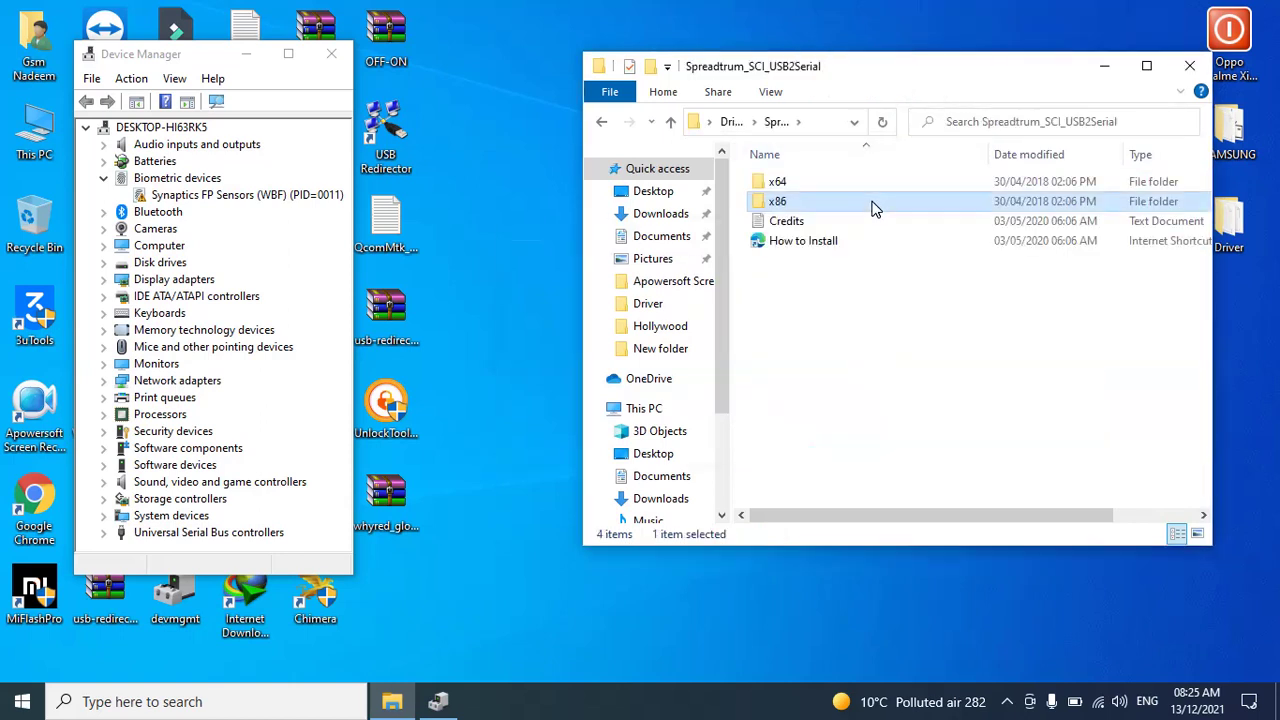
{"action": "double_click", "coordinate": [812, 184]}
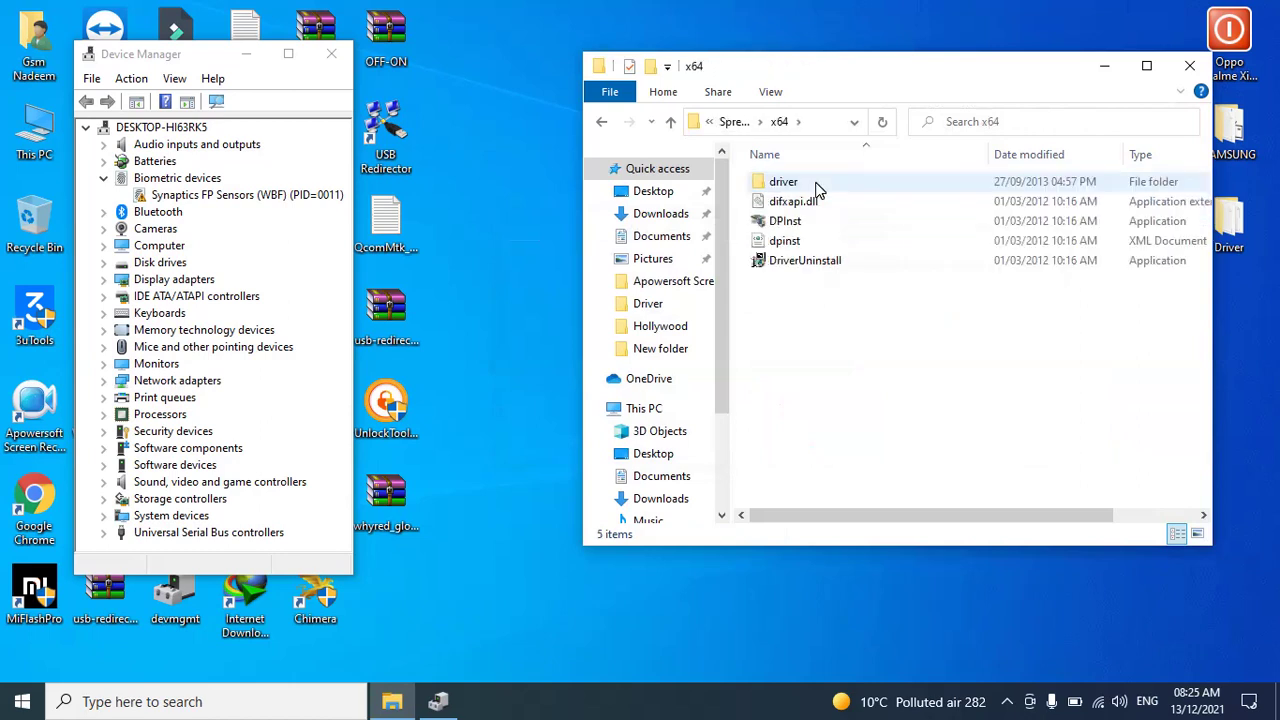
Try to install the Spreadtrum drivers with DPInst from the x64 folder, then close the wizard
{"action": "left_click", "coordinate": [798, 224]}
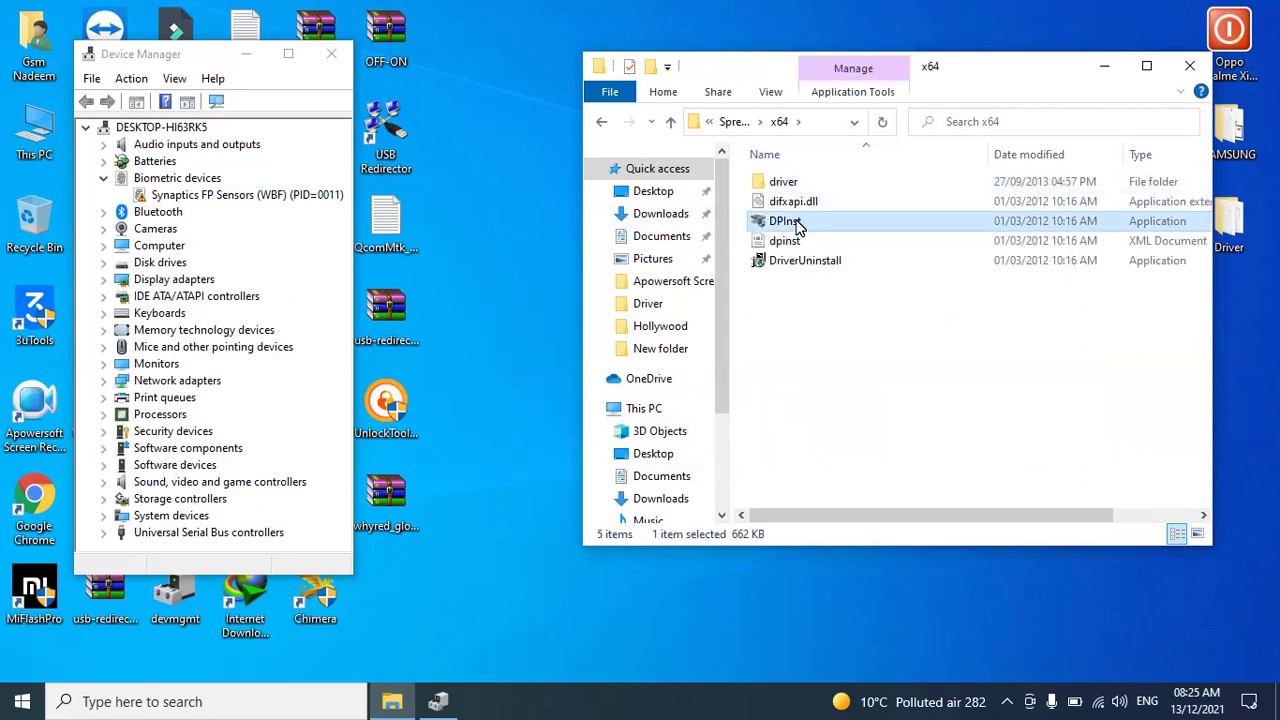
{"action": "double_click", "coordinate": [798, 224]}
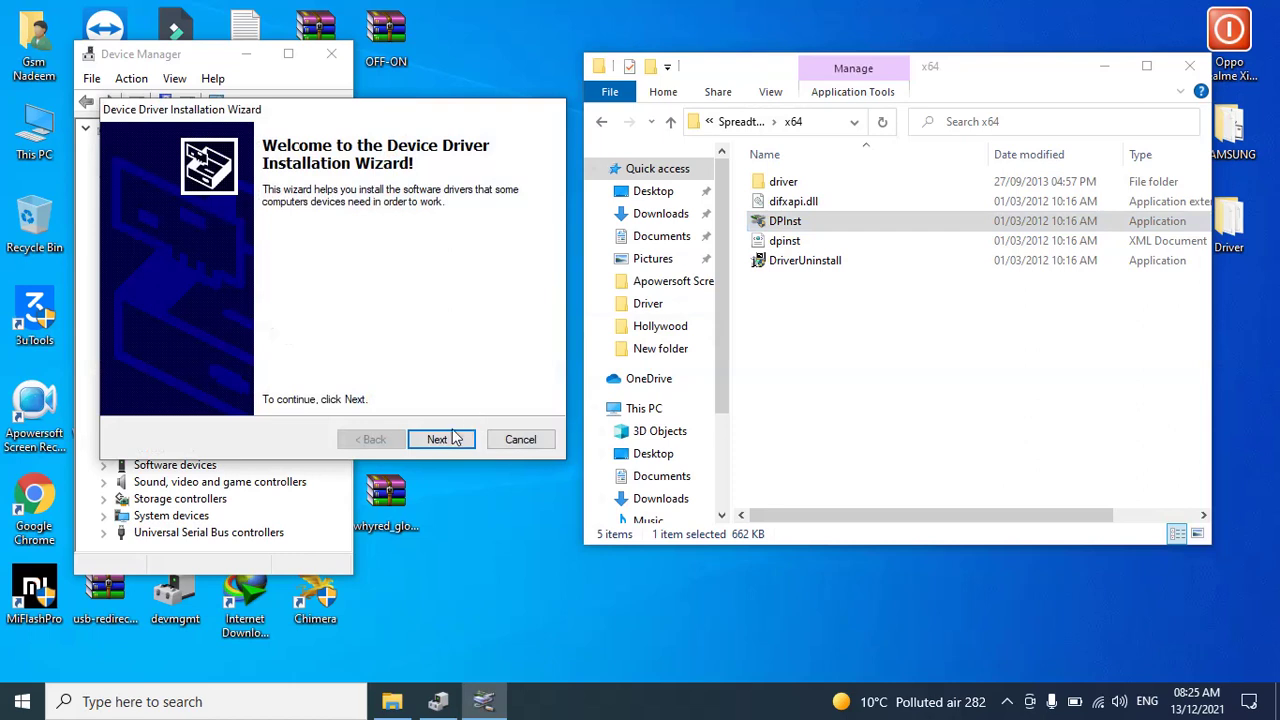
{"action": "left_click", "coordinate": [446, 442]}
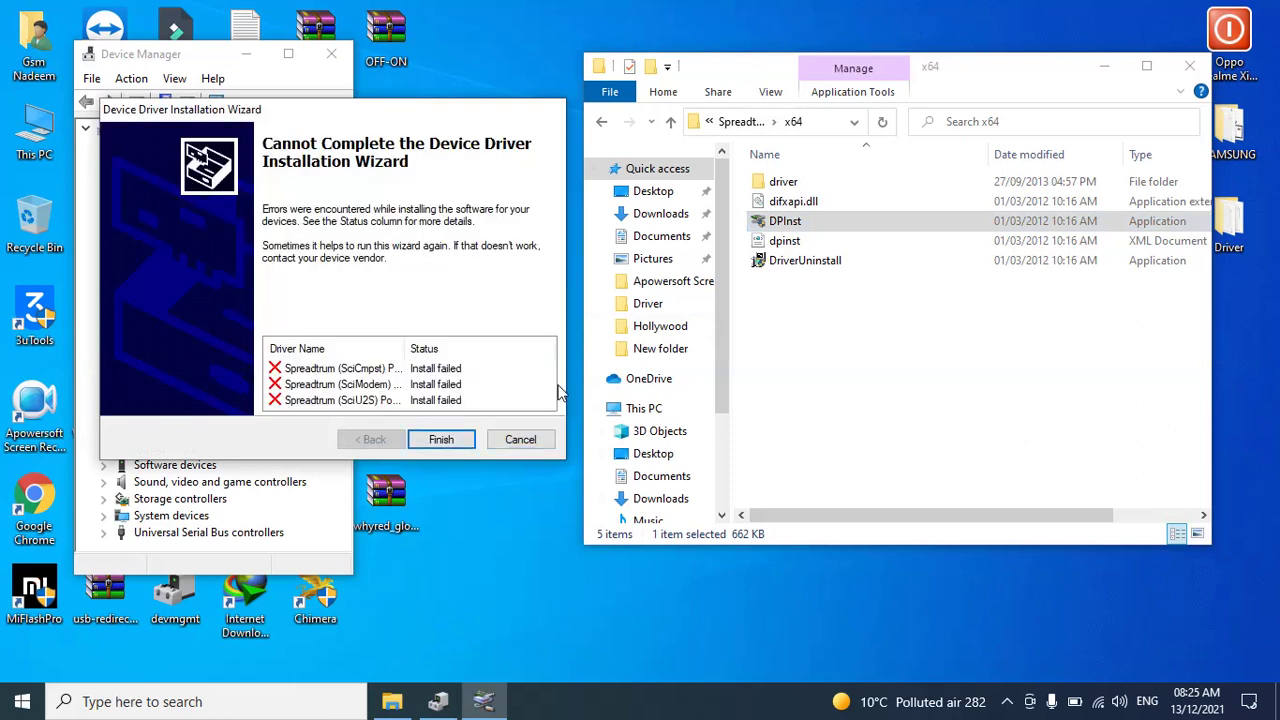
{"action": "left_click", "coordinate": [522, 439]}
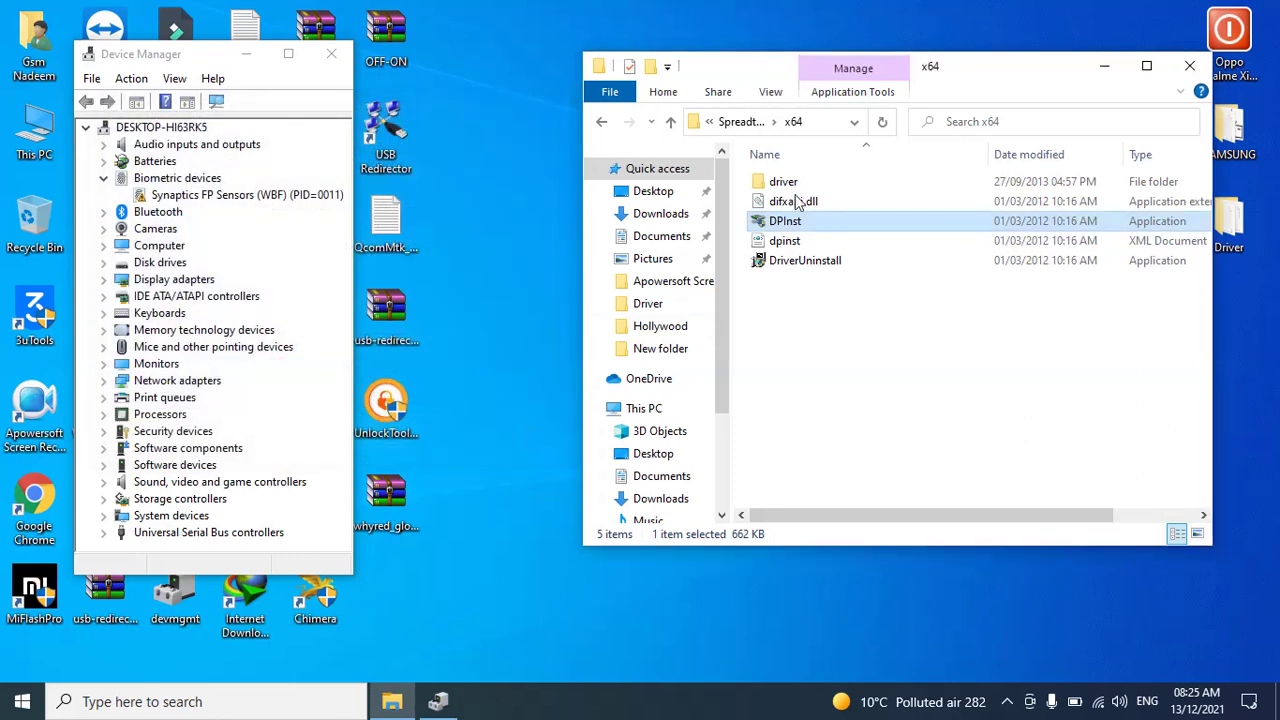
Go back to the Driver folder and delete the extracted SPD_Driver_R4.20.4201 and Spreadtrum_SCI_USB2Serial folders
{"action": "left_click", "coordinate": [671, 122]}
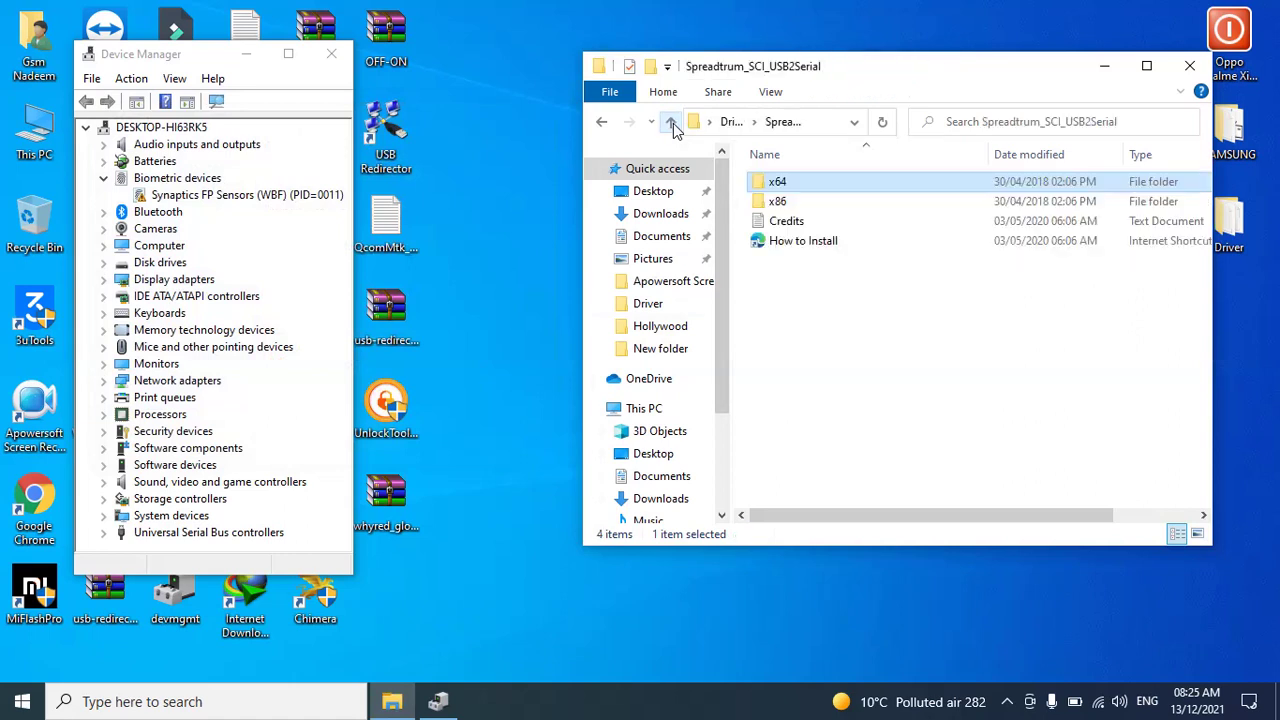
{"action": "left_click", "coordinate": [672, 123]}
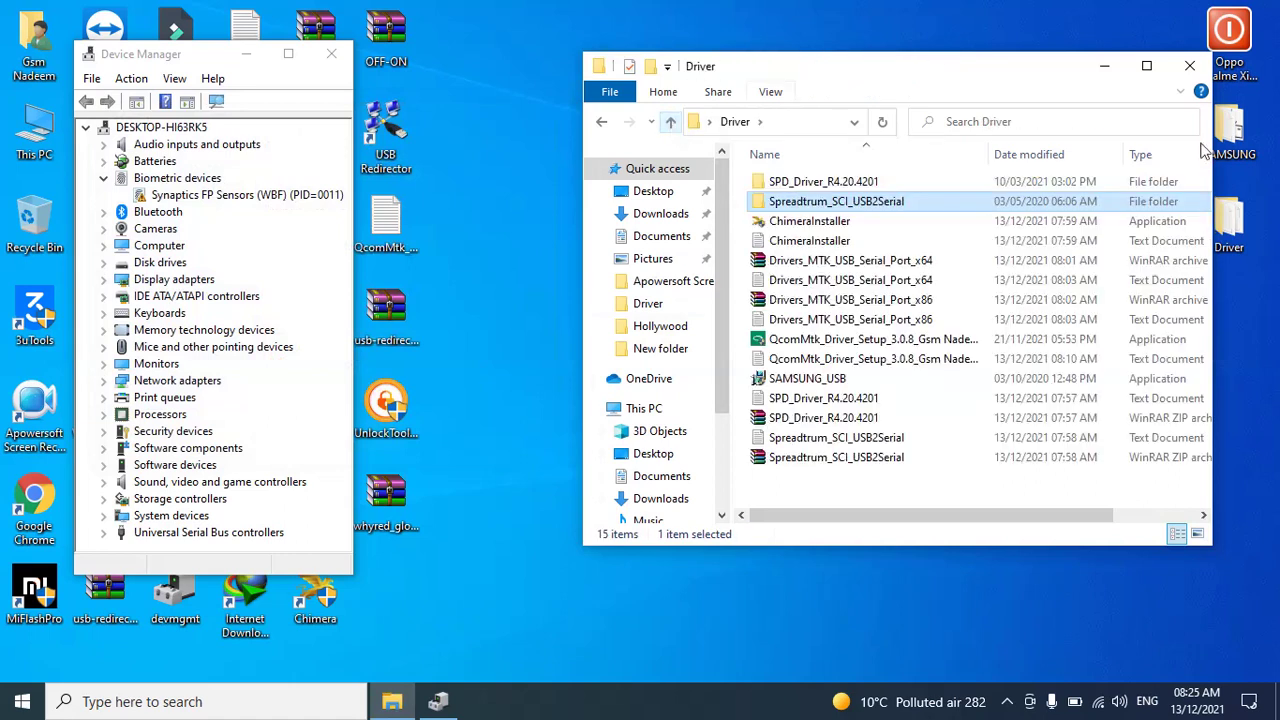
{"action": "left_click", "coordinate": [875, 184], "text": "ctrl"}
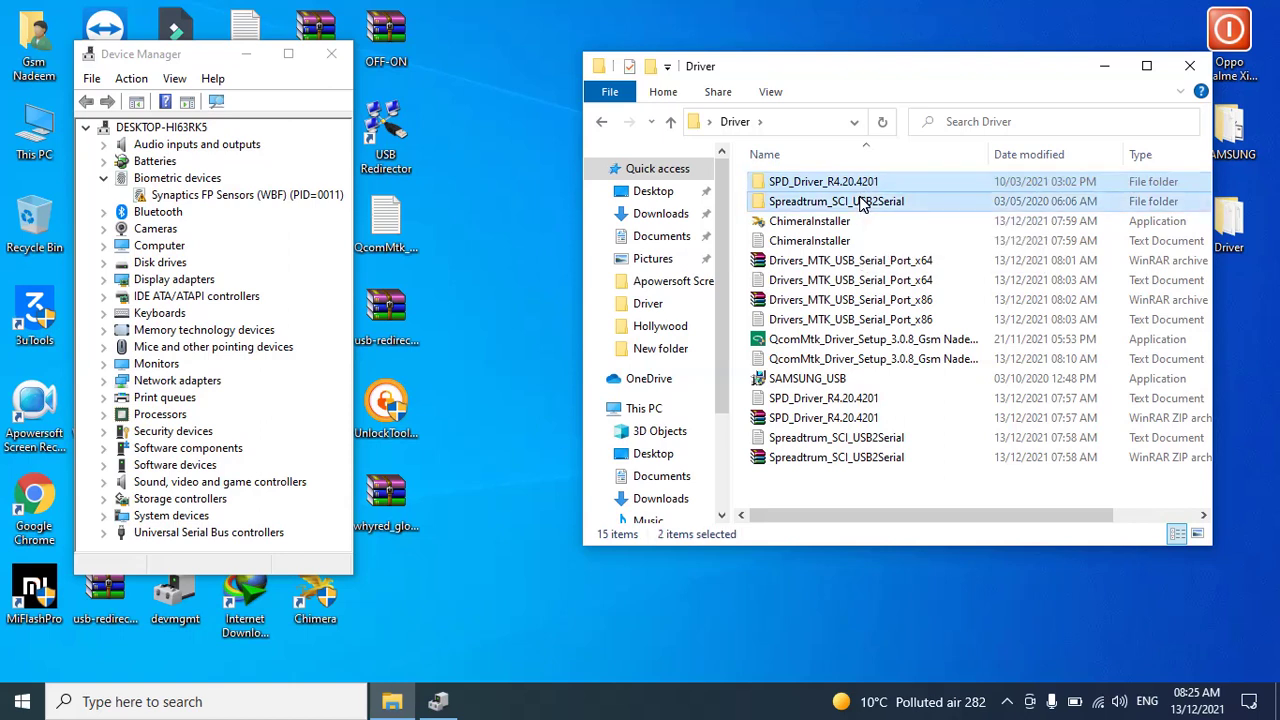
{"action": "key", "text": "Delete"}
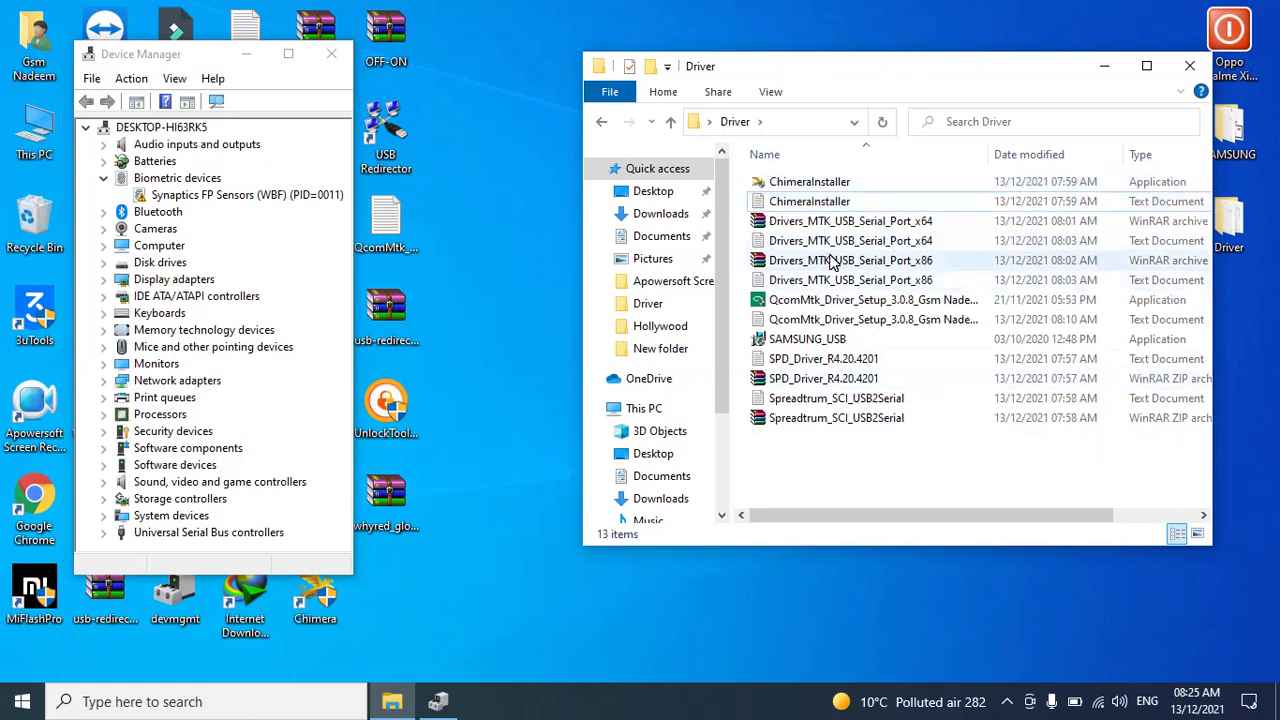
{"action": "left_click", "coordinate": [826, 308]}
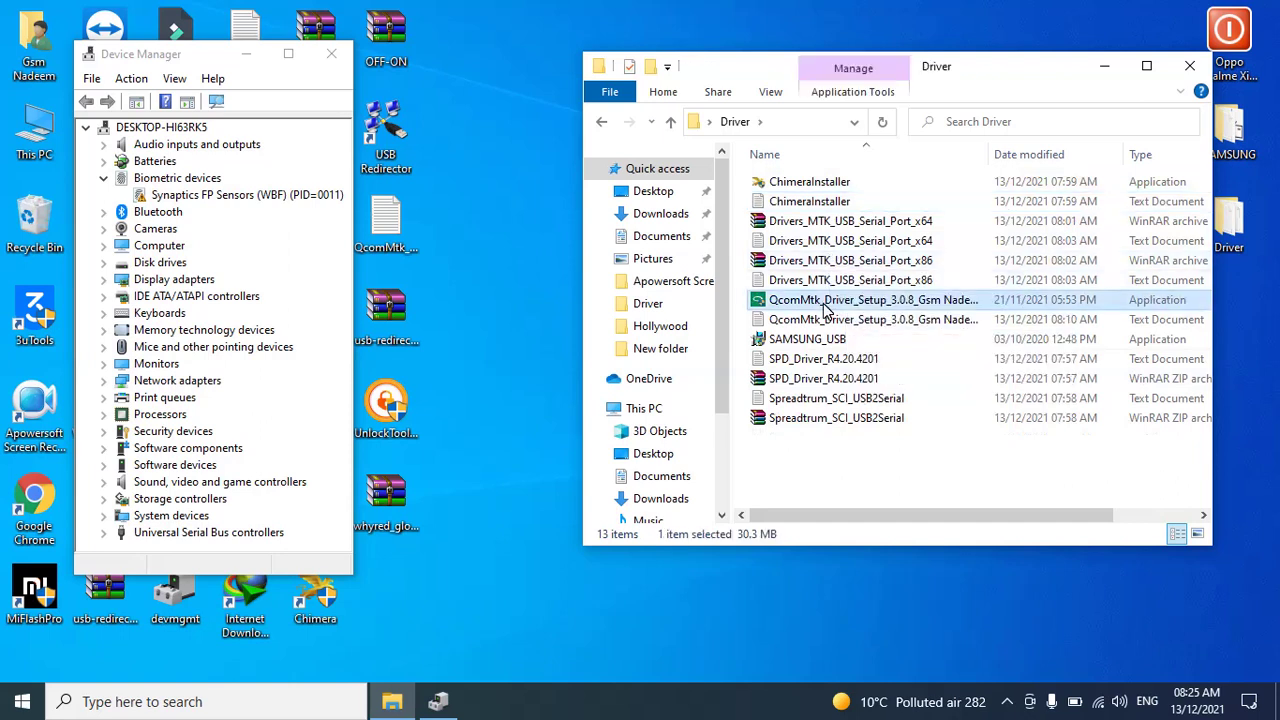
{"action": "left_click", "coordinate": [800, 345]}
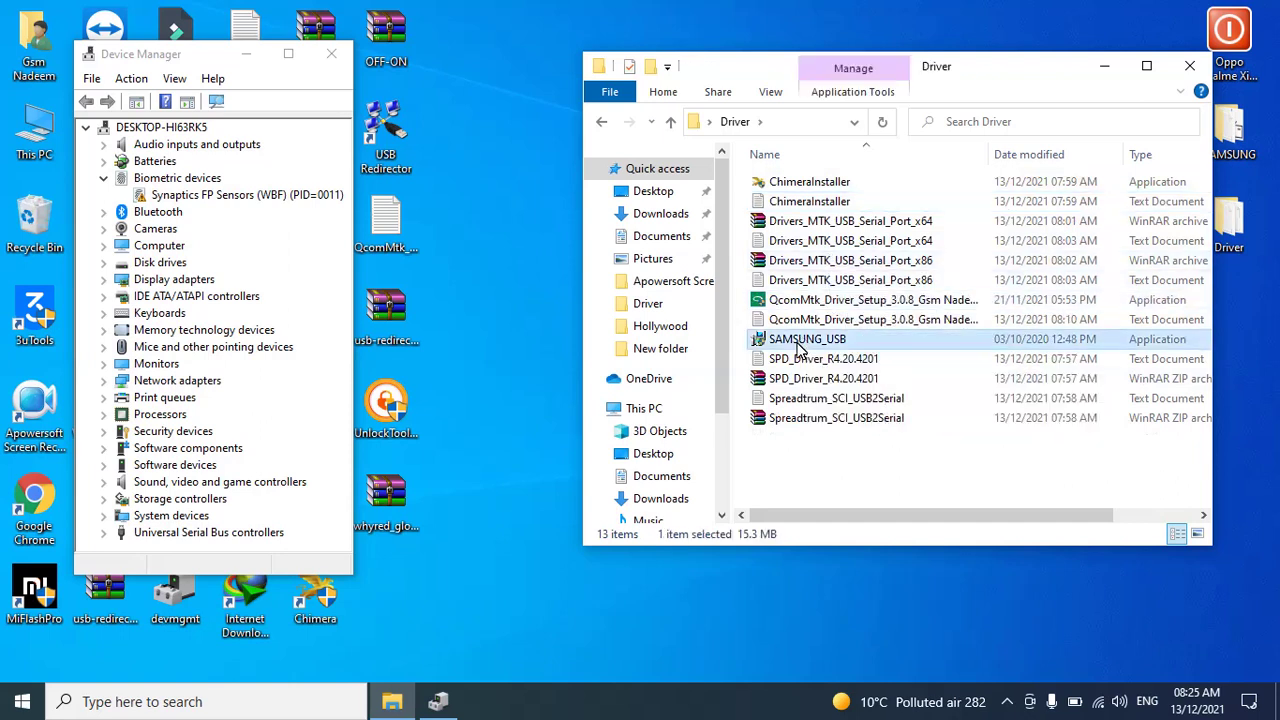
{"action": "left_click", "coordinate": [870, 383]}
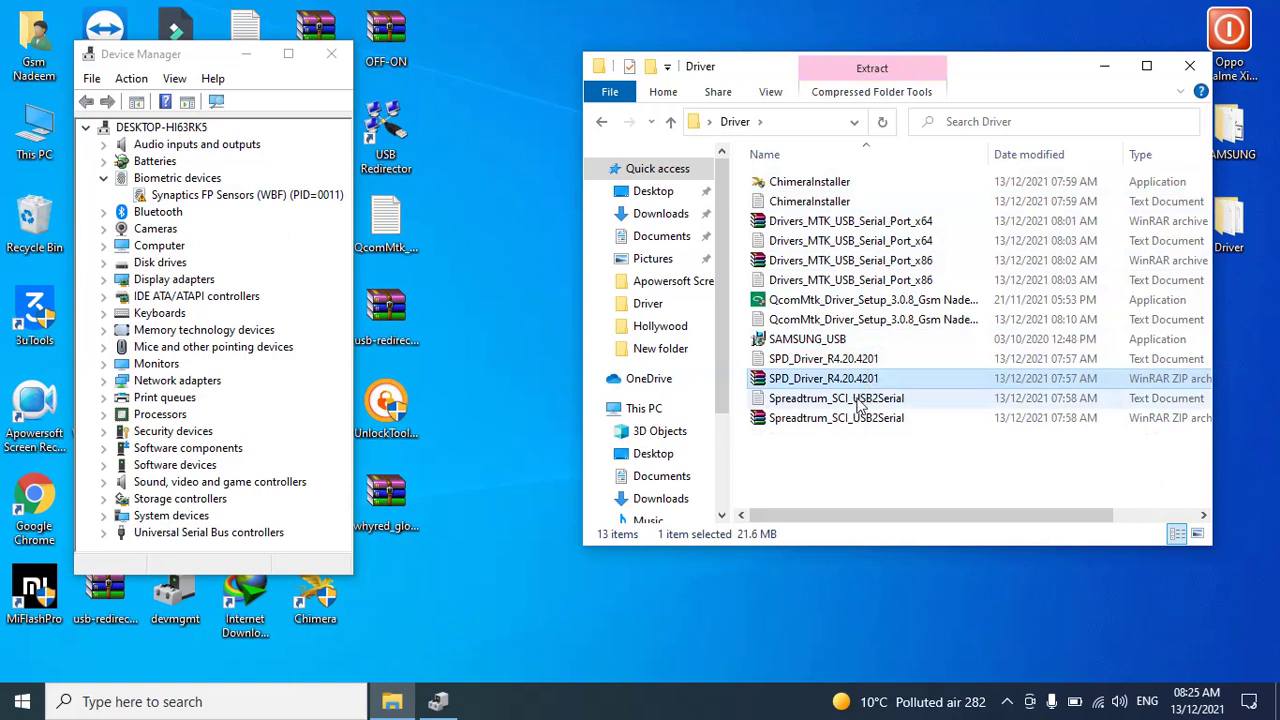
{"action": "left_click", "coordinate": [855, 417]}
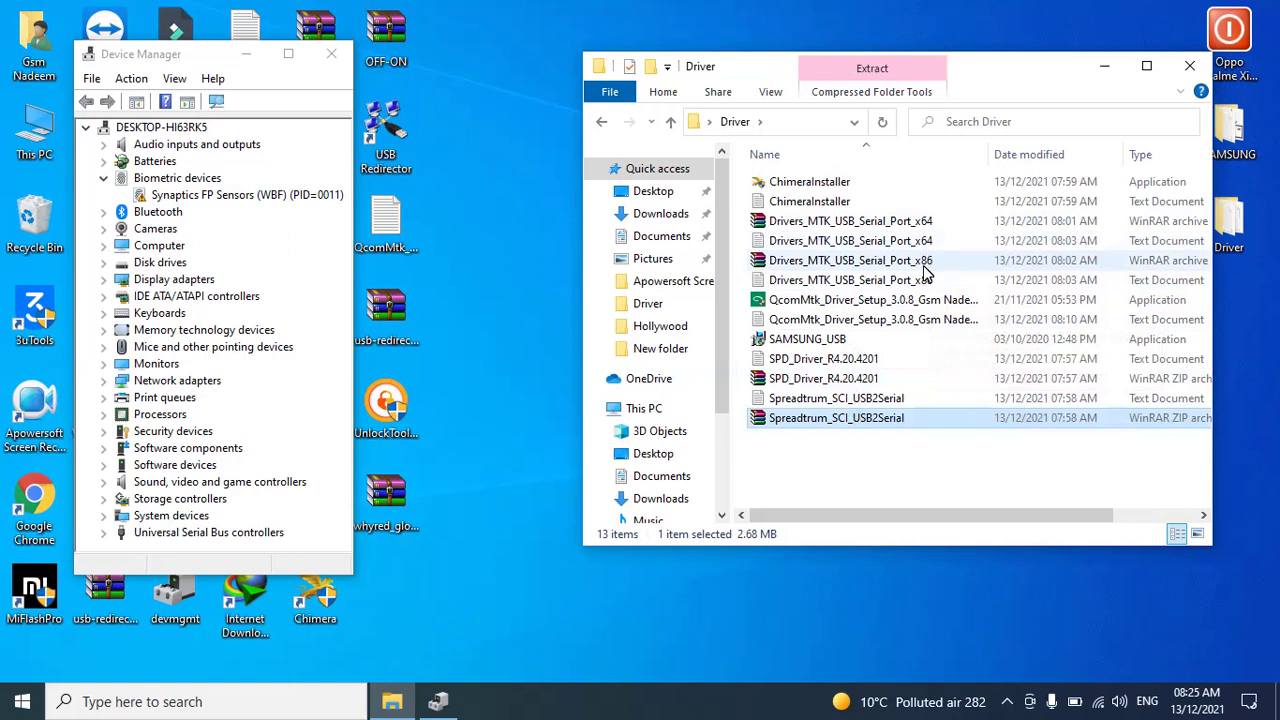
Extract the Drivers_MTK_USB_Serial_Port_x64 archive into the Driver folder and launch the extracted MTK_USB Serial Port Driver x64 installer
{"action": "right_click", "coordinate": [886, 231]}
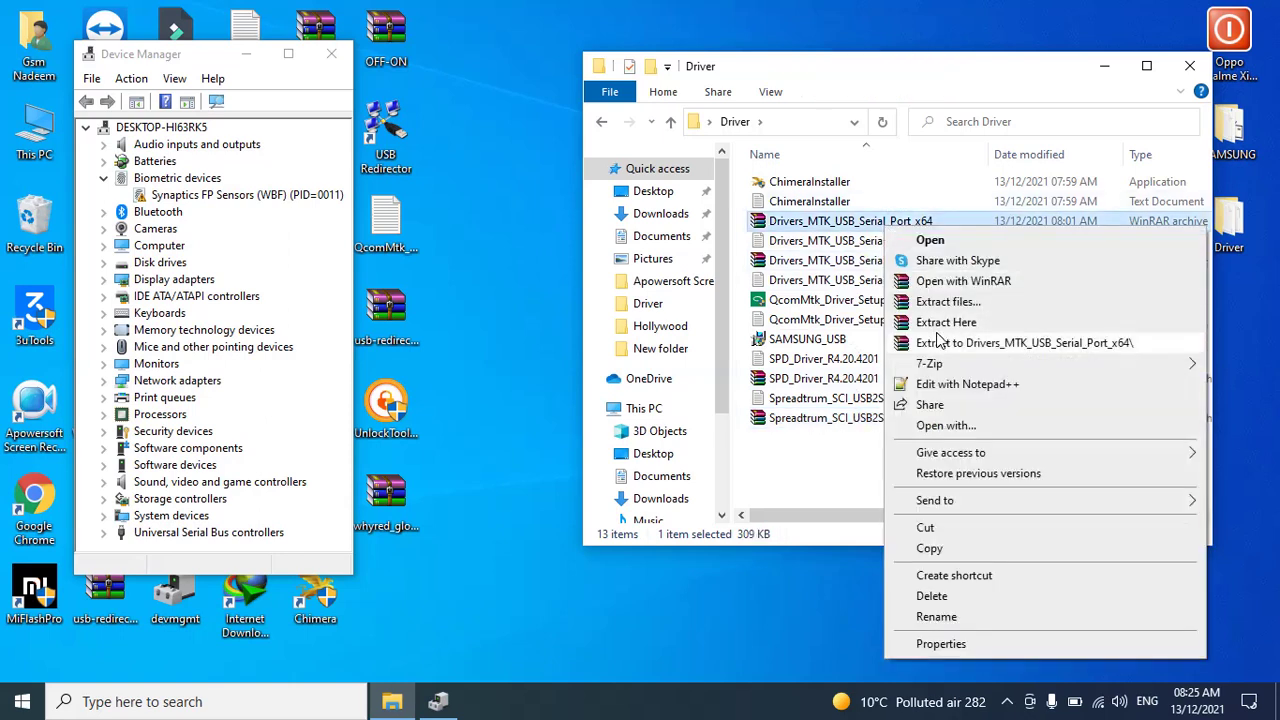
{"action": "left_click", "coordinate": [937, 328]}
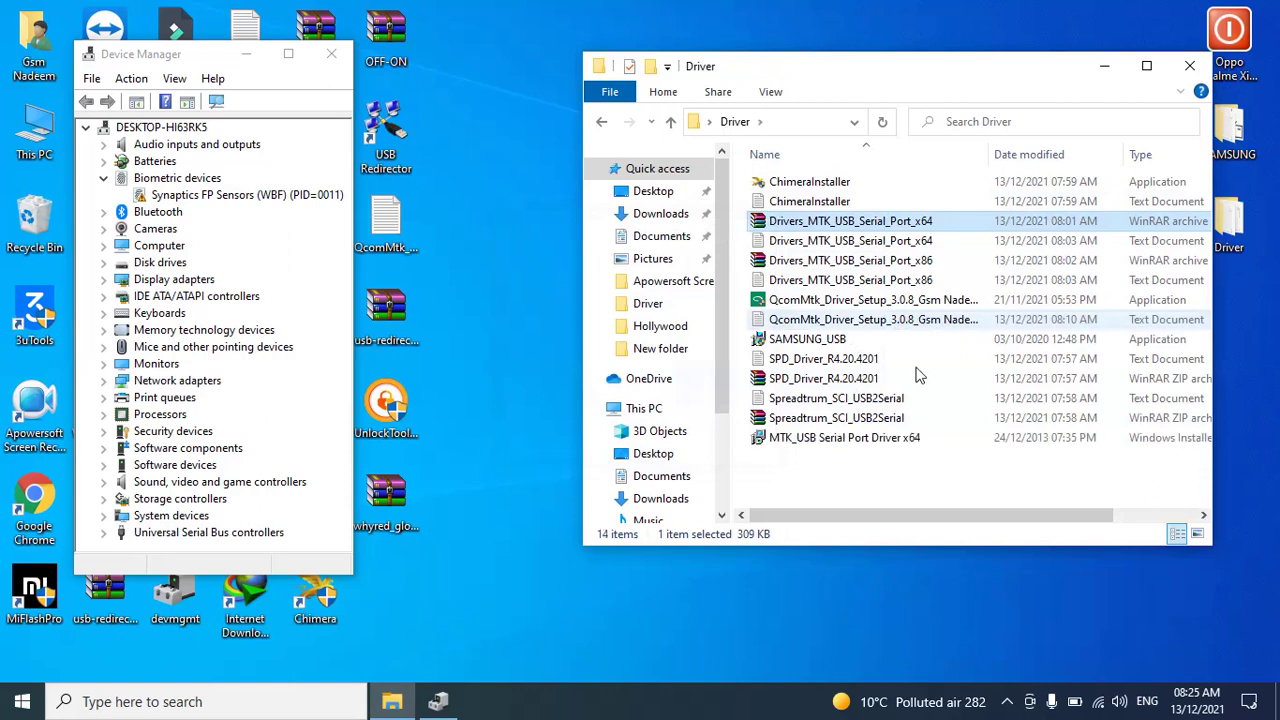
{"action": "double_click", "coordinate": [880, 440]}
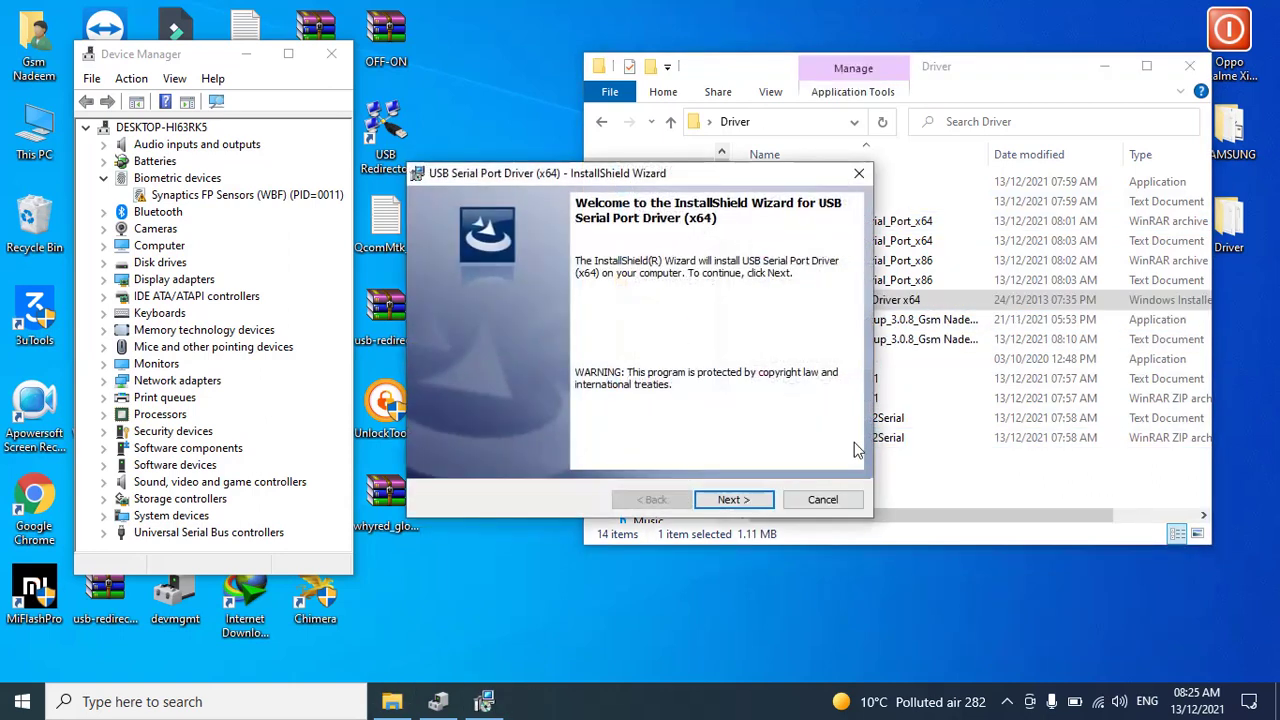
Install USB Serial Port Driver (x64), allowing the Nokia Ports (COM & LPT) device software, and finish the wizard
{"action": "left_click", "coordinate": [737, 501]}
{"action": "left_click", "coordinate": [737, 501]}
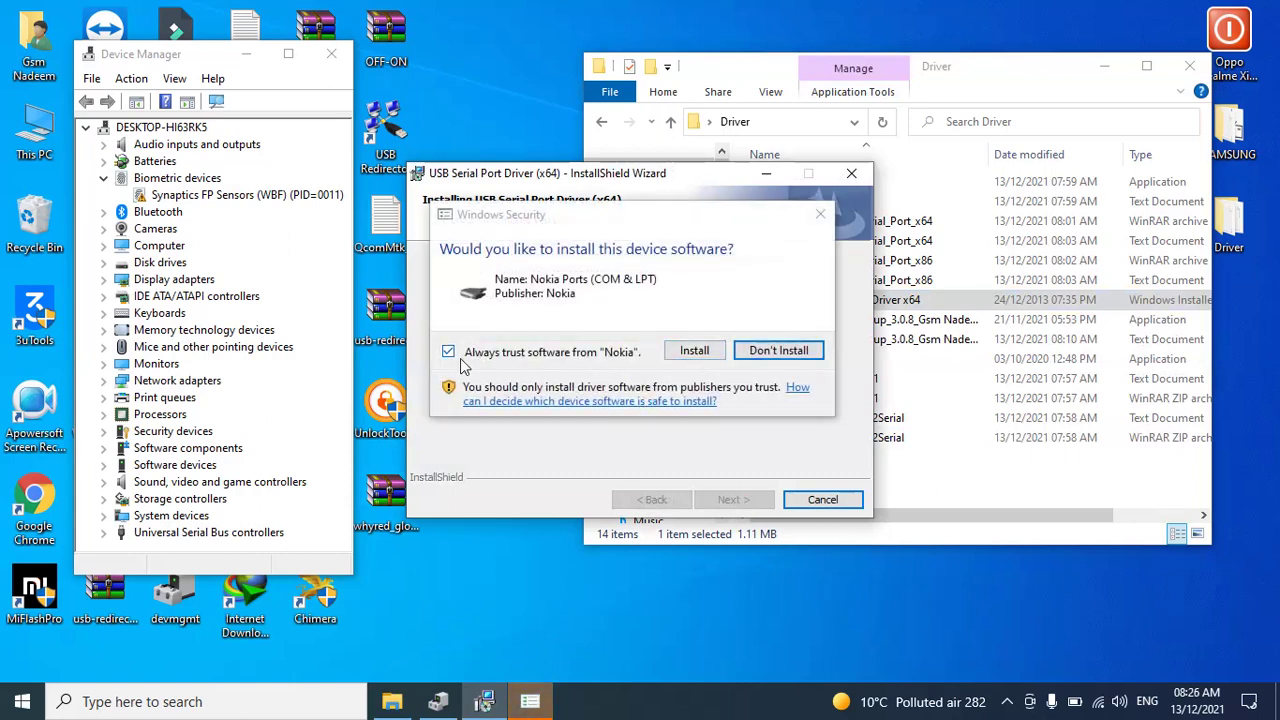
{"action": "left_click", "coordinate": [690, 349]}
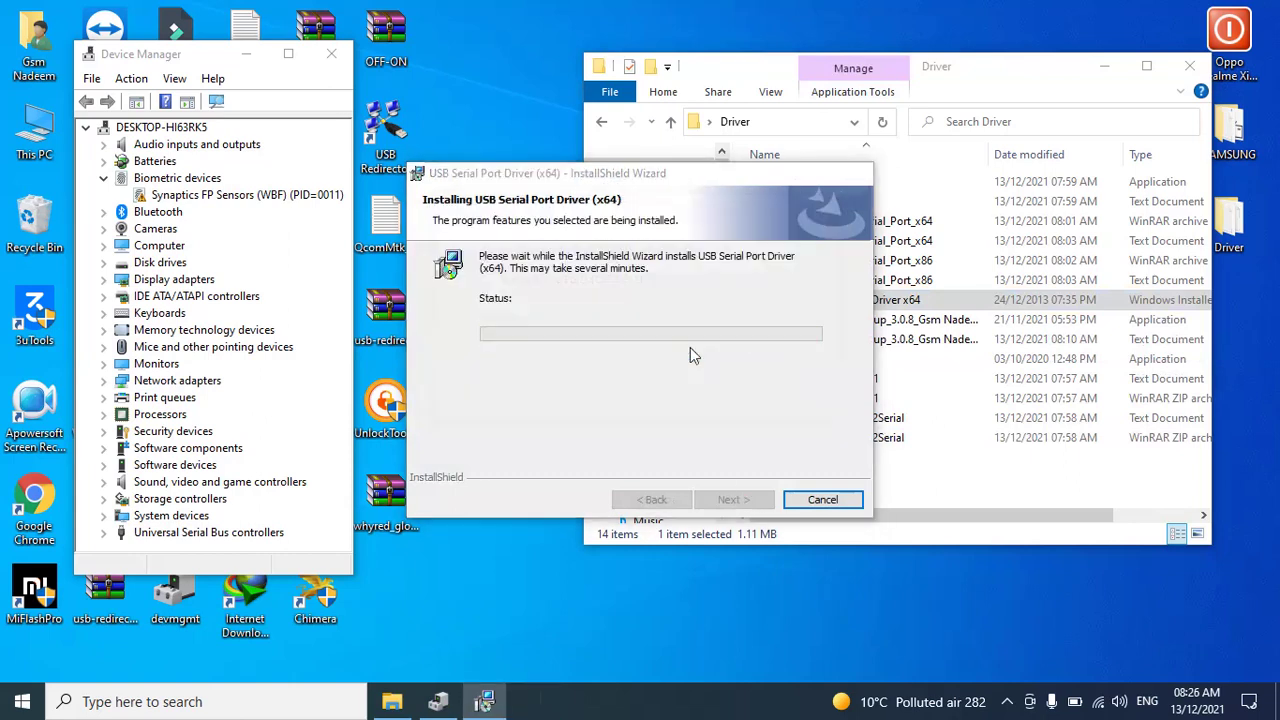
{"action": "left_click", "coordinate": [719, 499]}
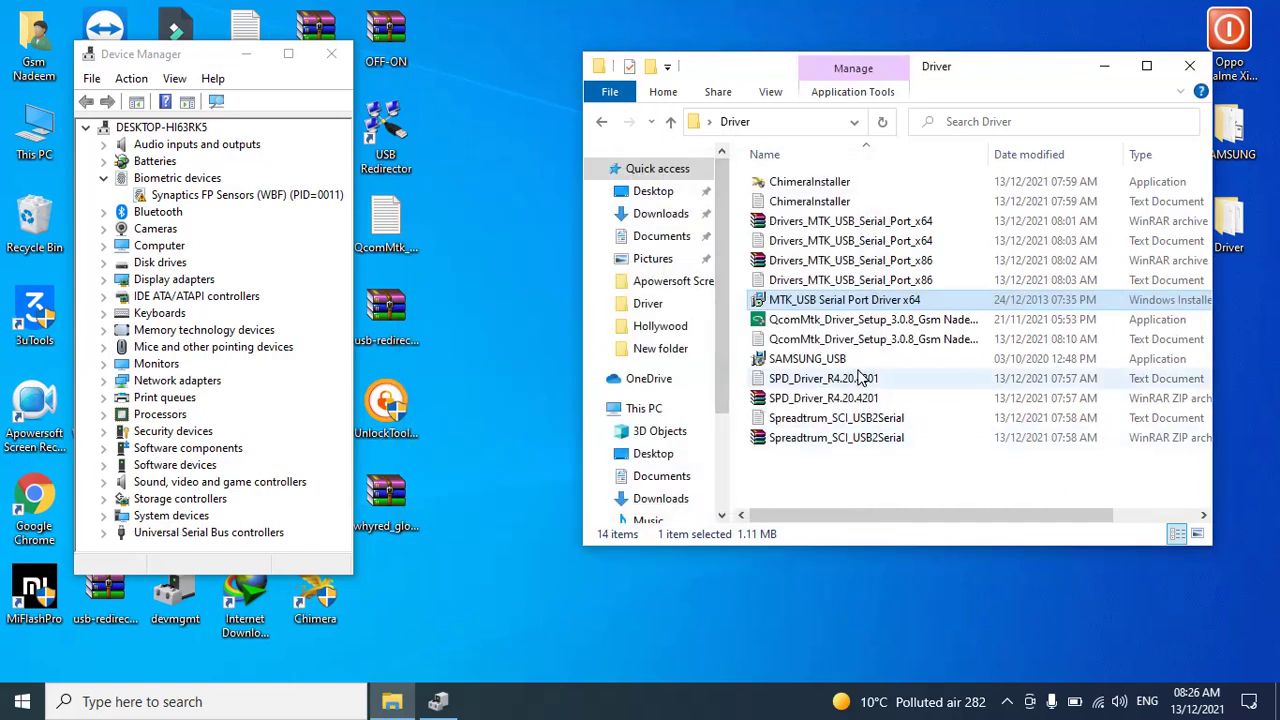
Delete the extracted MTK_USB Serial Port Driver x64 installer from the Driver folder and launch ChimeraInstaller
{"action": "key", "text": "Delete"}
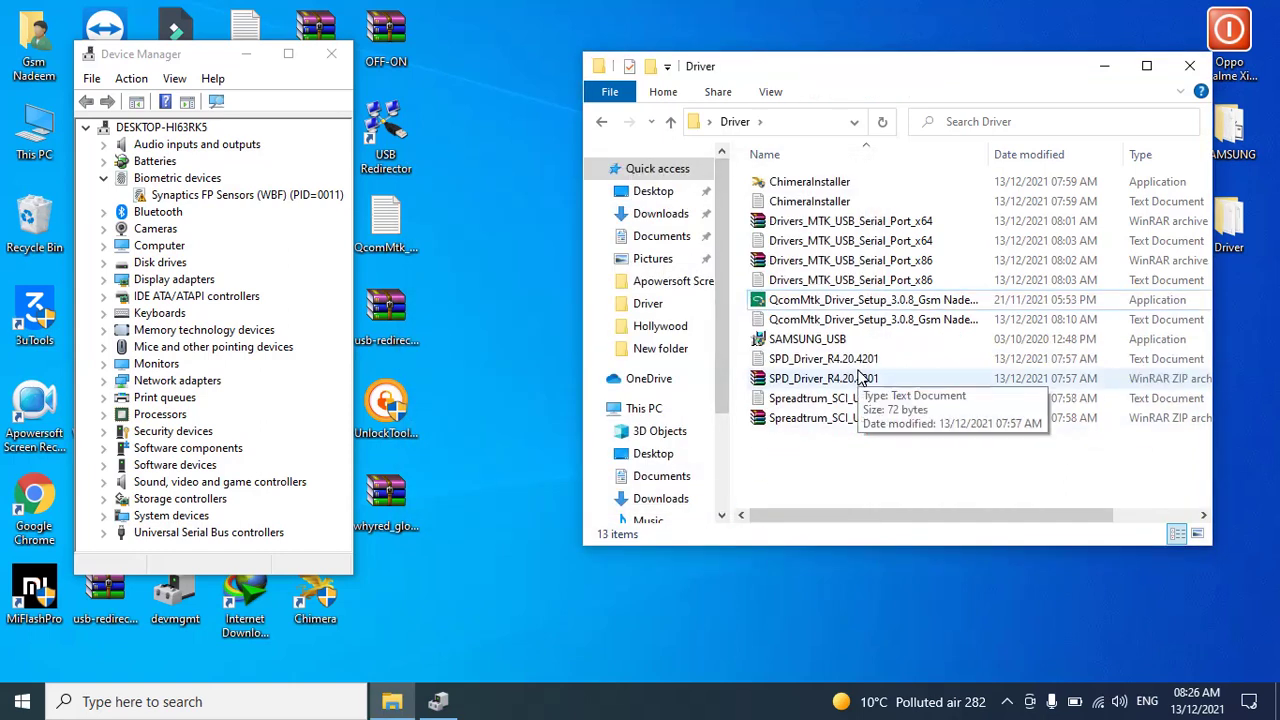
{"action": "double_click", "coordinate": [797, 186]}
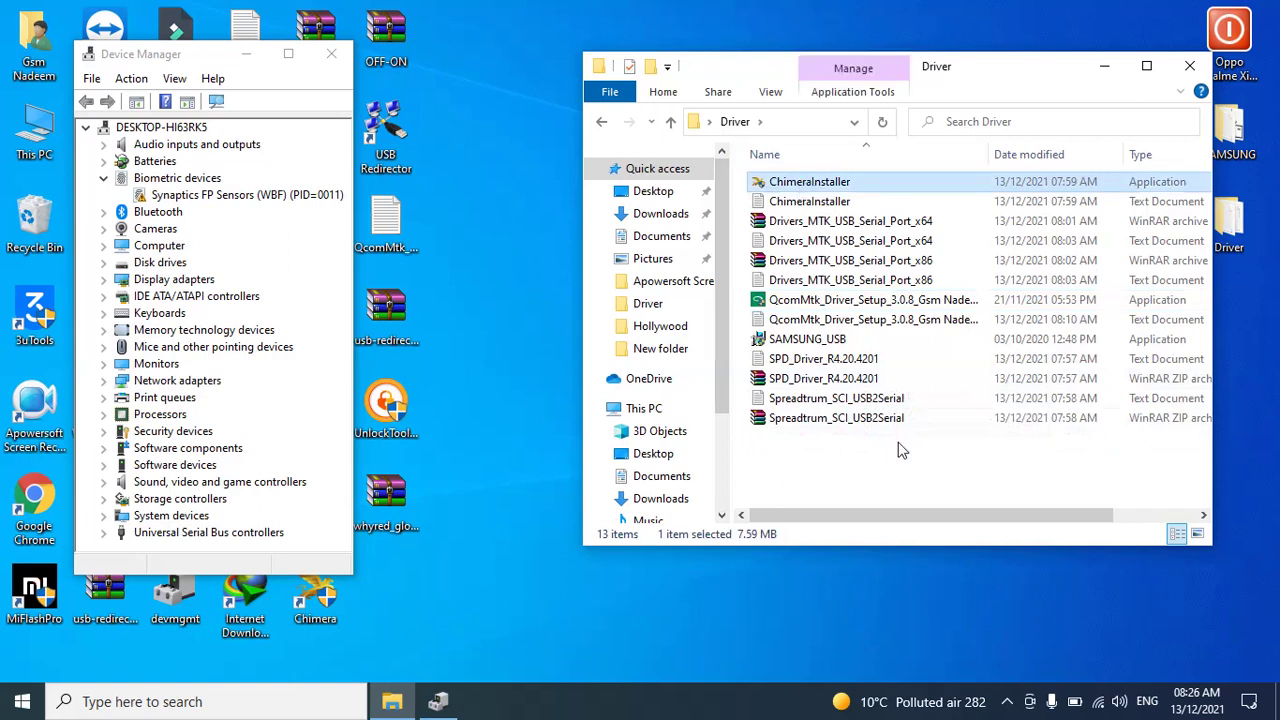
{"action": "left_click", "coordinate": [878, 466]}
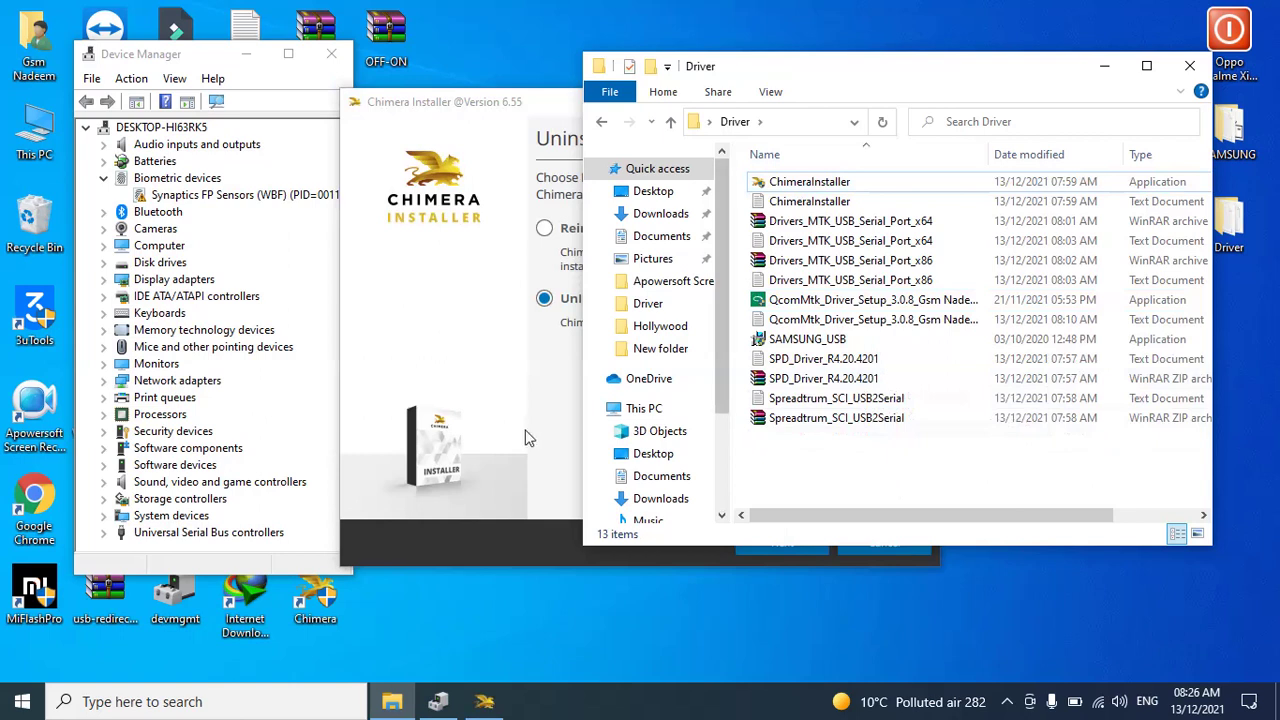
{"action": "left_click", "coordinate": [530, 440]}
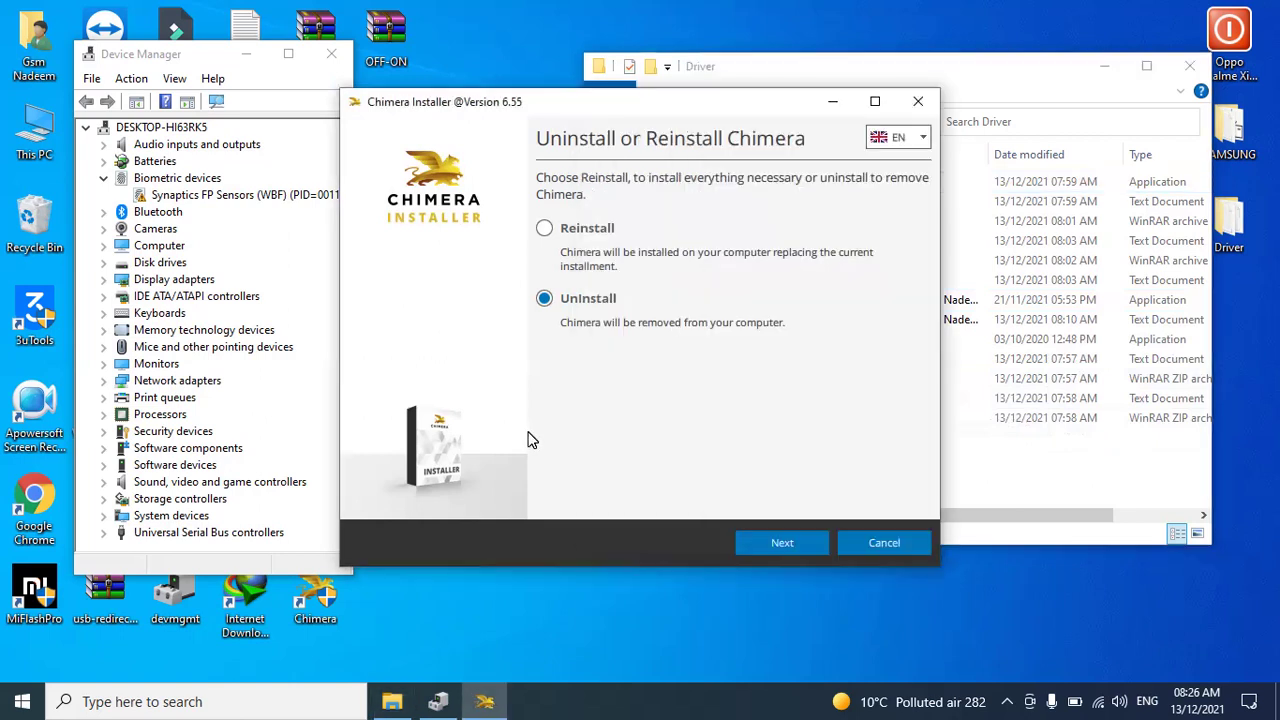
Choose to reinstall Chimera and continue through the setup with the Custom Install option
{"action": "left_click", "coordinate": [590, 237]}
{"action": "left_click", "coordinate": [792, 542]}
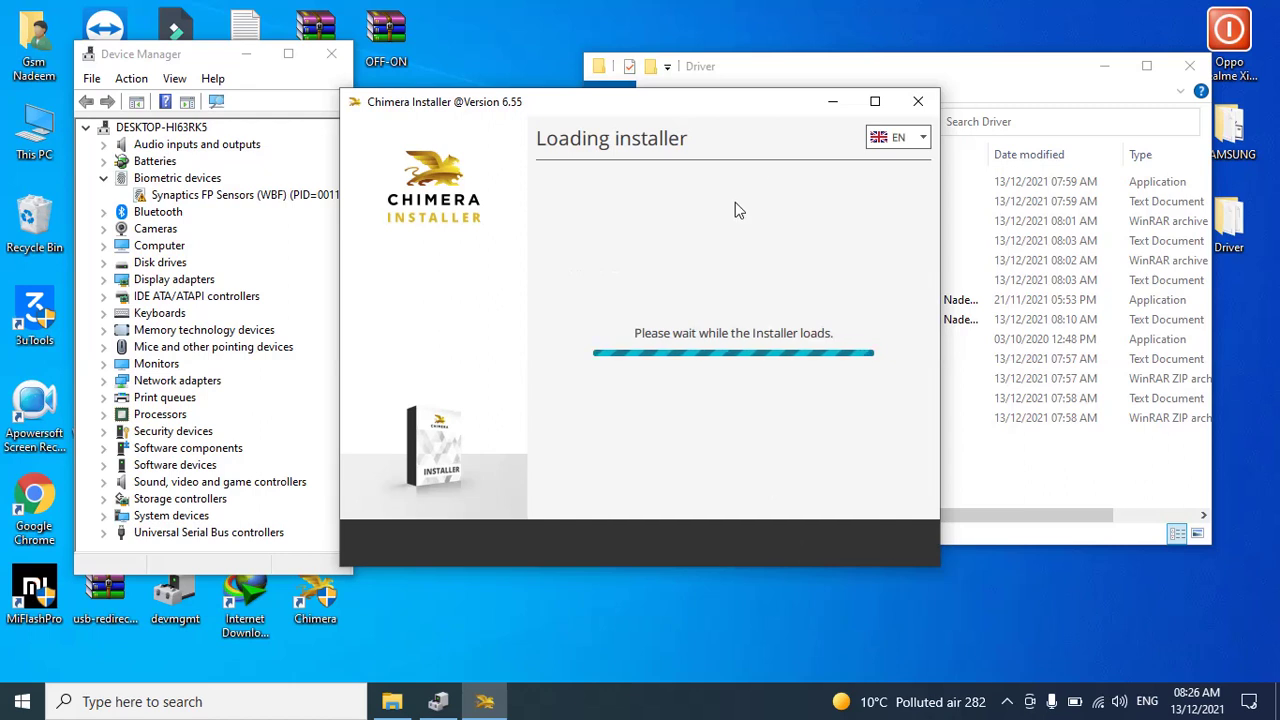
{"action": "left_click", "coordinate": [628, 507]}
{"action": "left_click", "coordinate": [786, 545]}
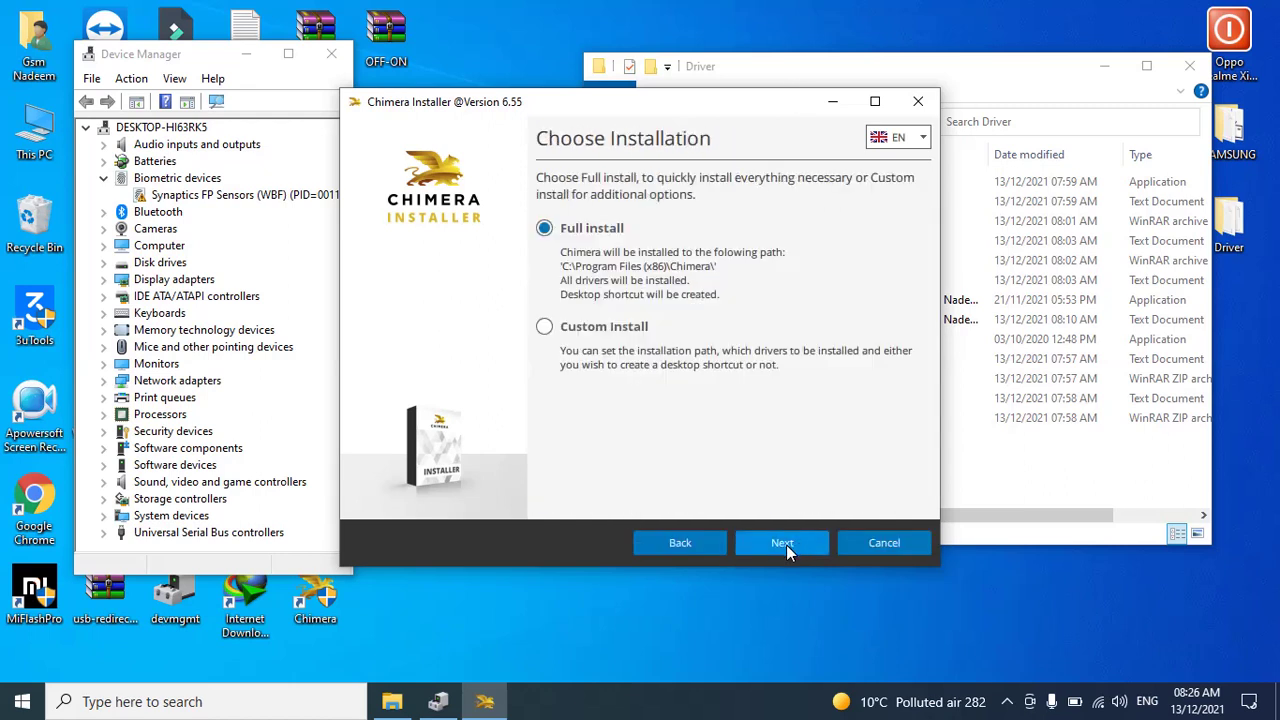
{"action": "left_click", "coordinate": [598, 334]}
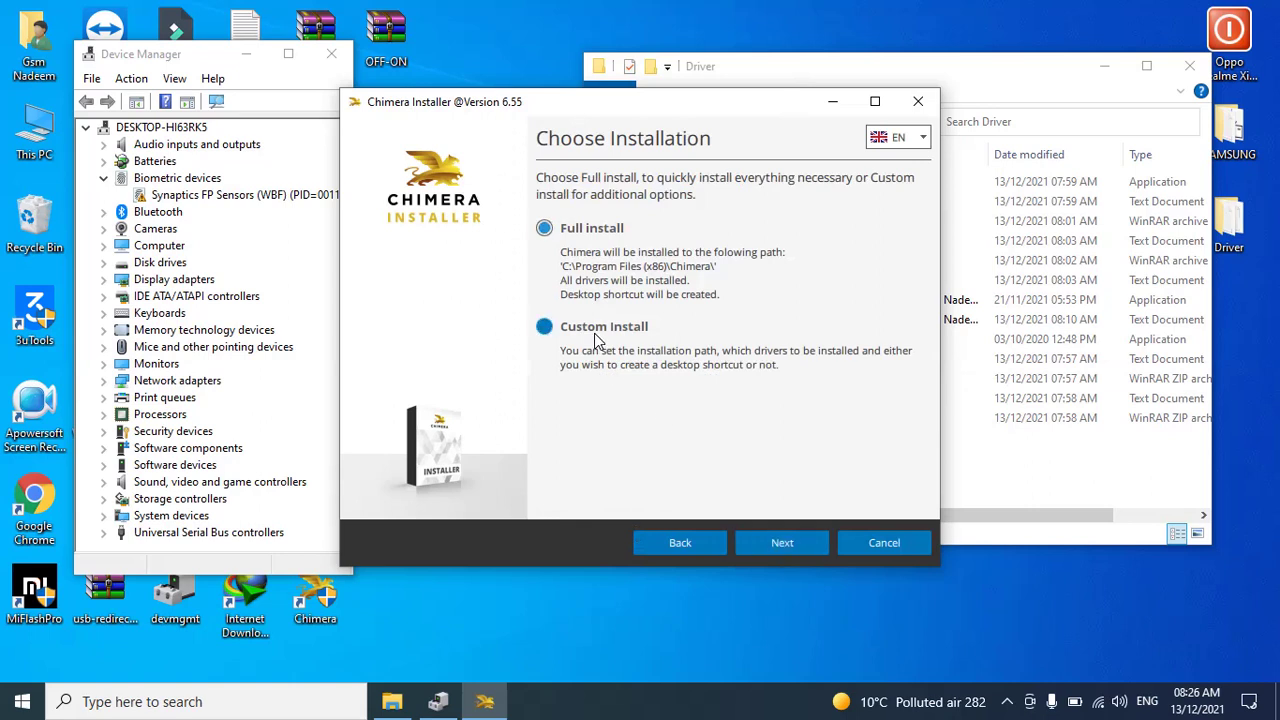
{"action": "left_click", "coordinate": [777, 547]}
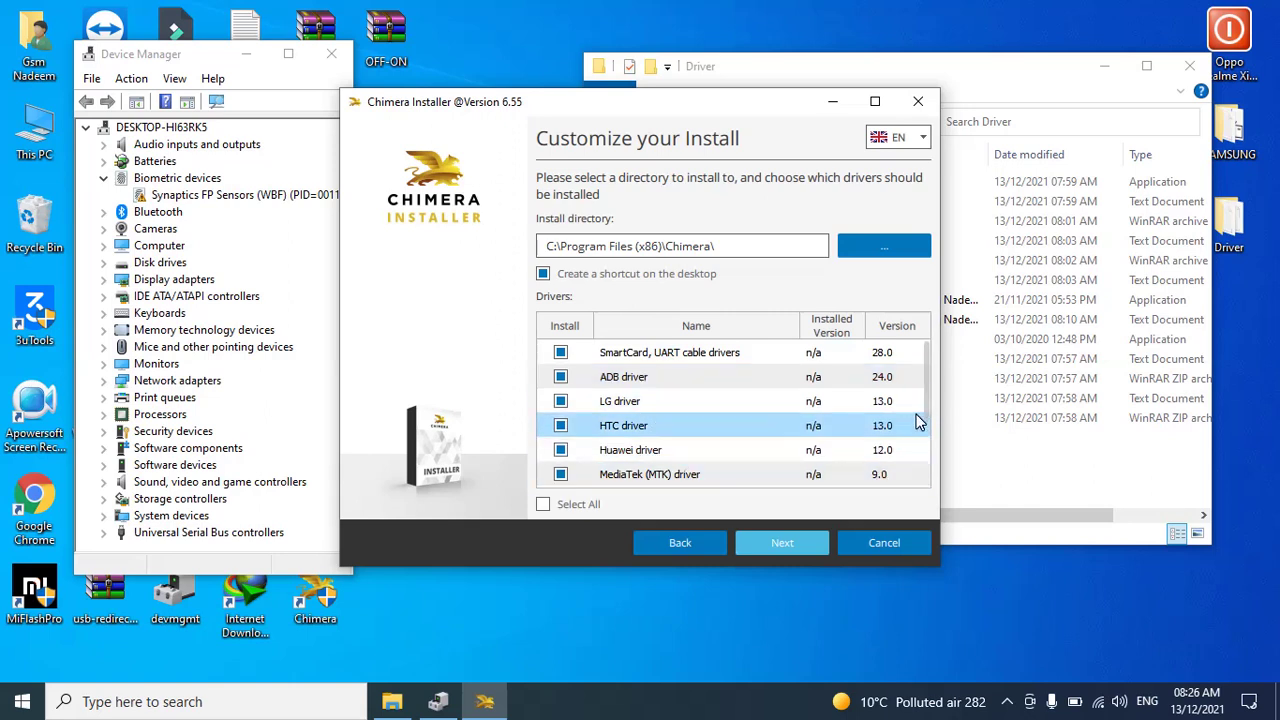
Start the installation with the MediaTek (MTK) and Samsung drivers excluded, and skip the BlackBerry OS10 driver download
{"action": "left_click_drag", "start_coordinate": [924, 420], "coordinate": [927, 440]}
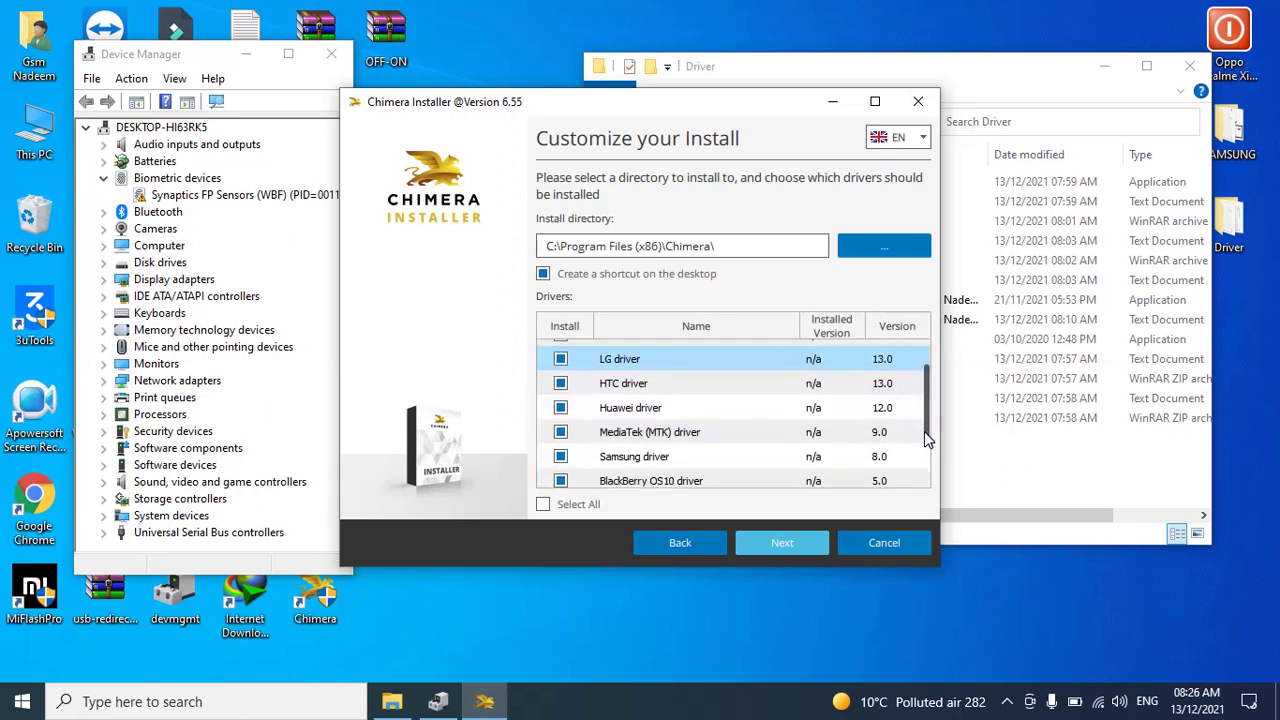
{"action": "left_click", "coordinate": [561, 436]}
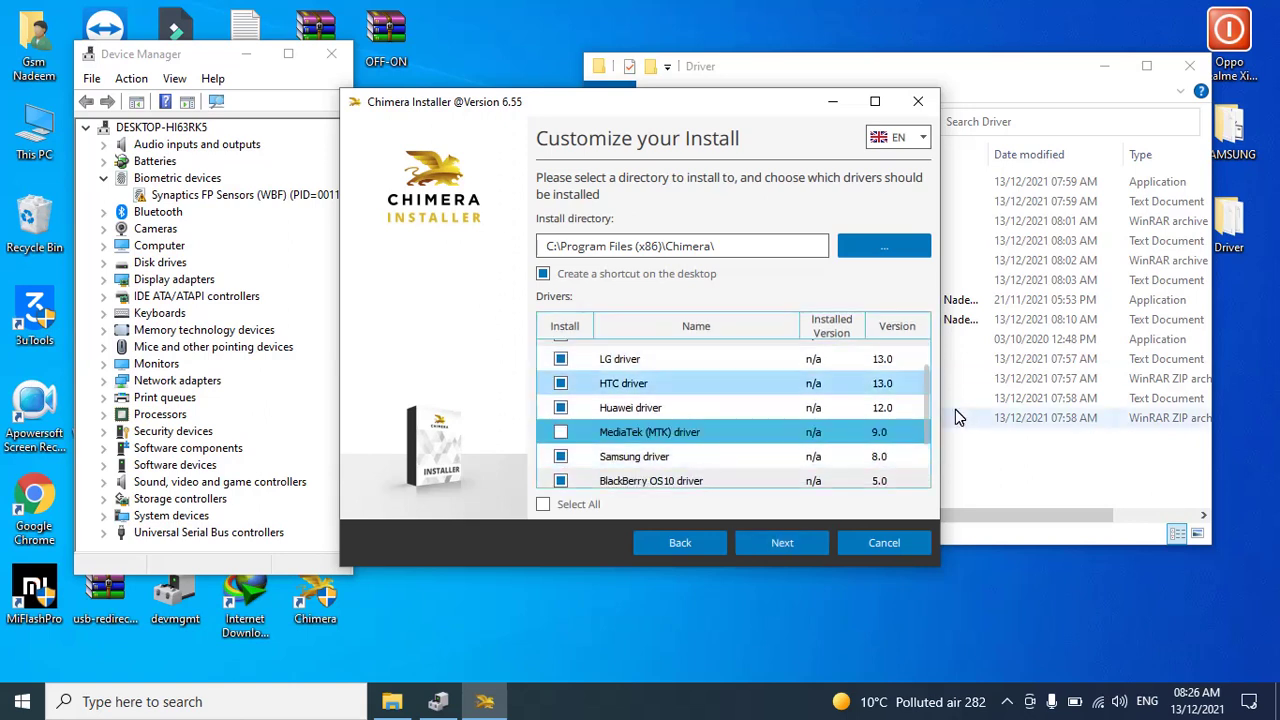
{"action": "left_click", "coordinate": [561, 456]}
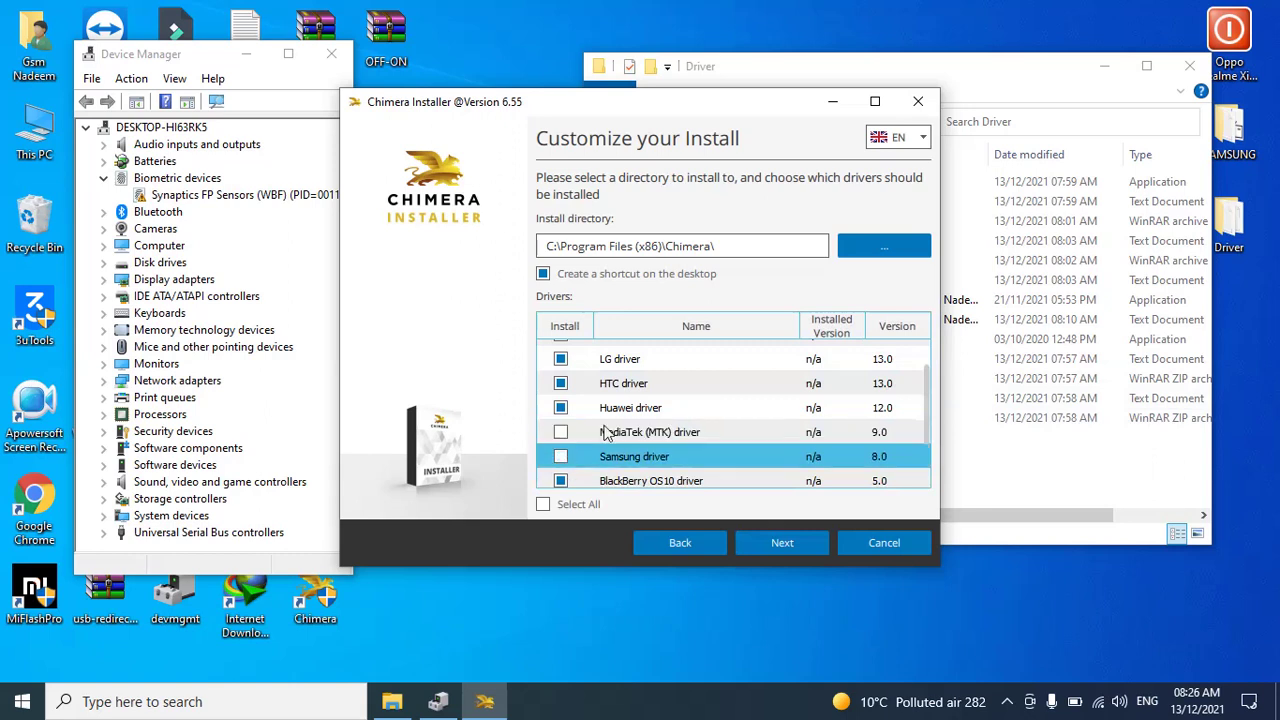
{"action": "left_click_drag", "start_coordinate": [928, 408], "coordinate": [940, 455]}
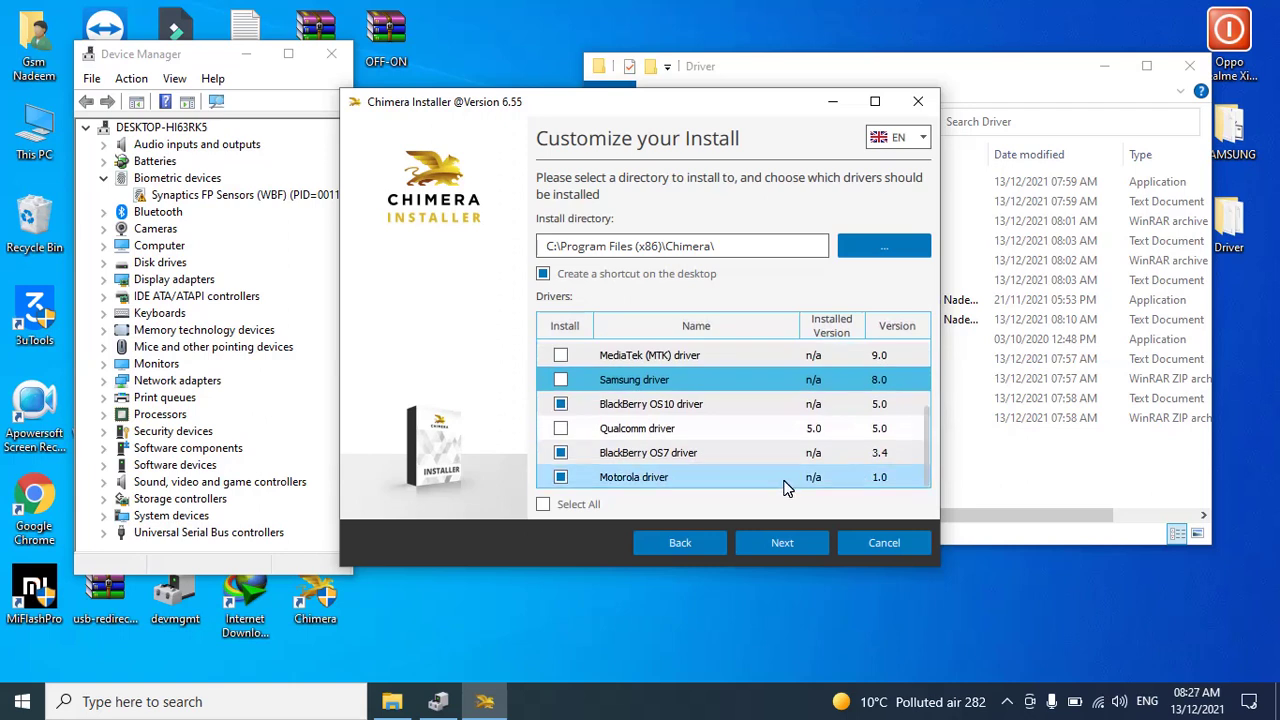
{"action": "left_click", "coordinate": [782, 545]}
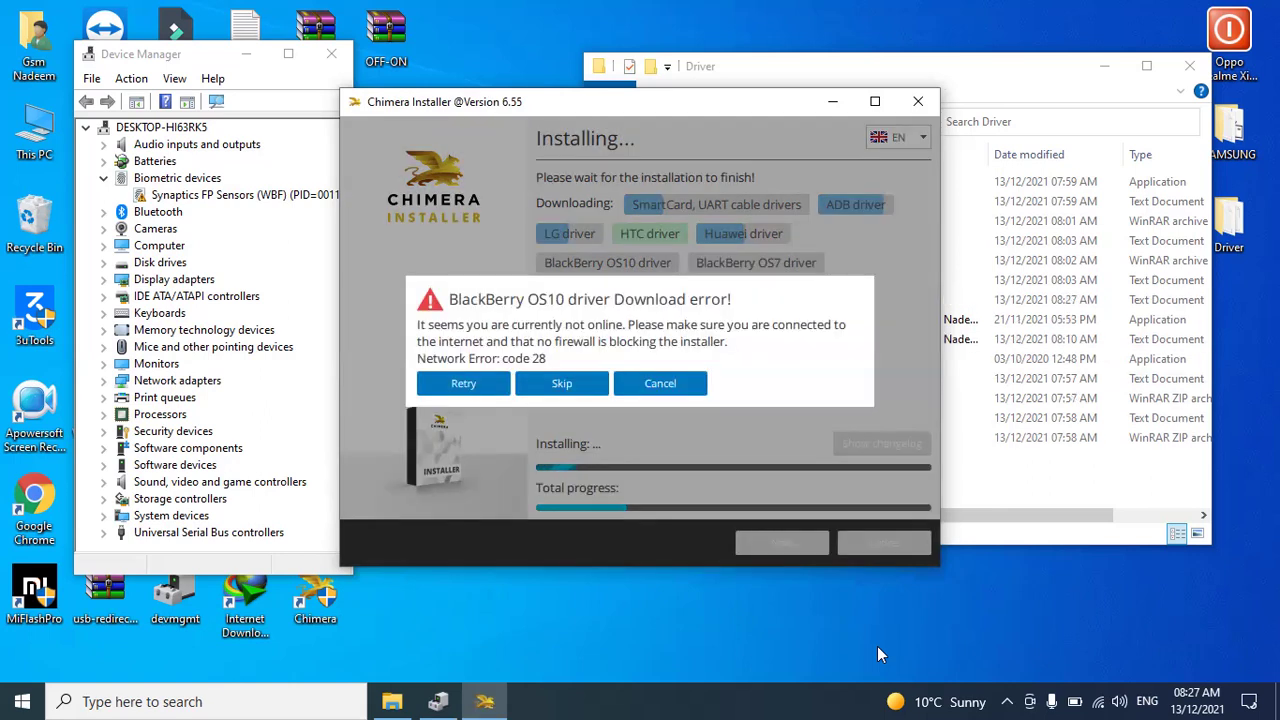
{"action": "left_click", "coordinate": [560, 383]}
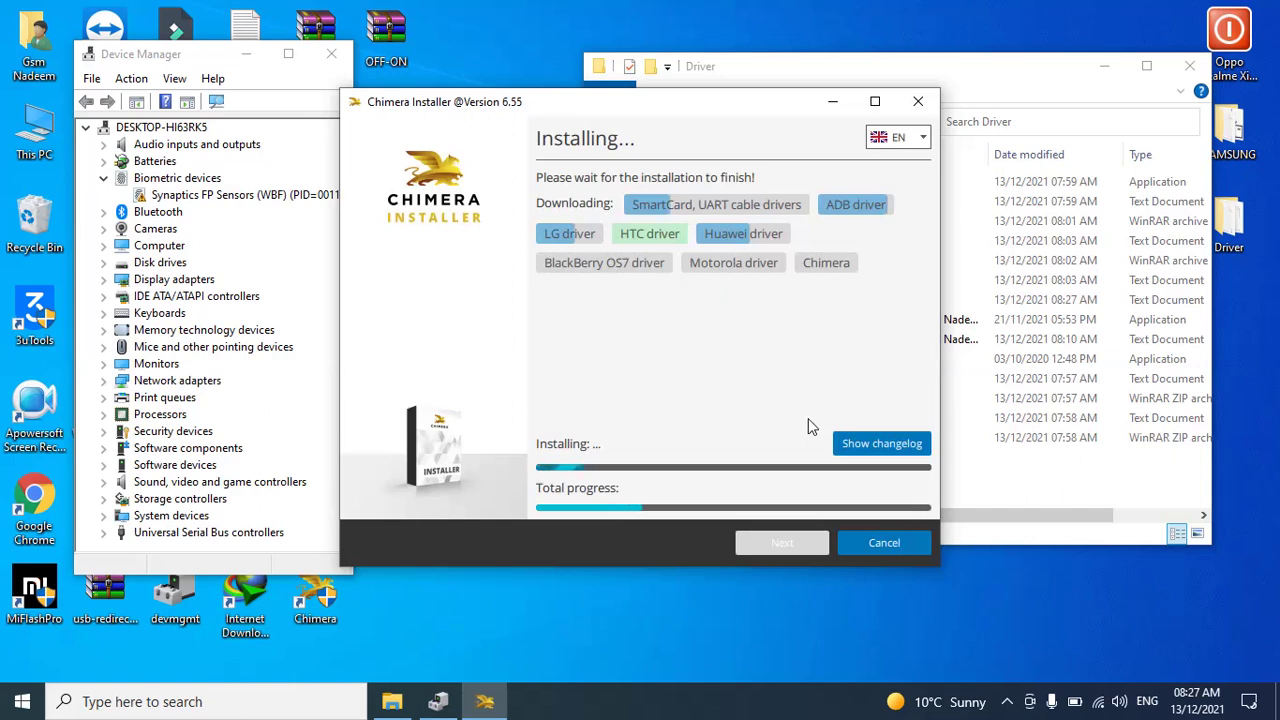
Empty the Recycle Bin, permanently deleting its items
{"action": "right_click", "coordinate": [46, 210]}
{"action": "left_click", "coordinate": [110, 238]}
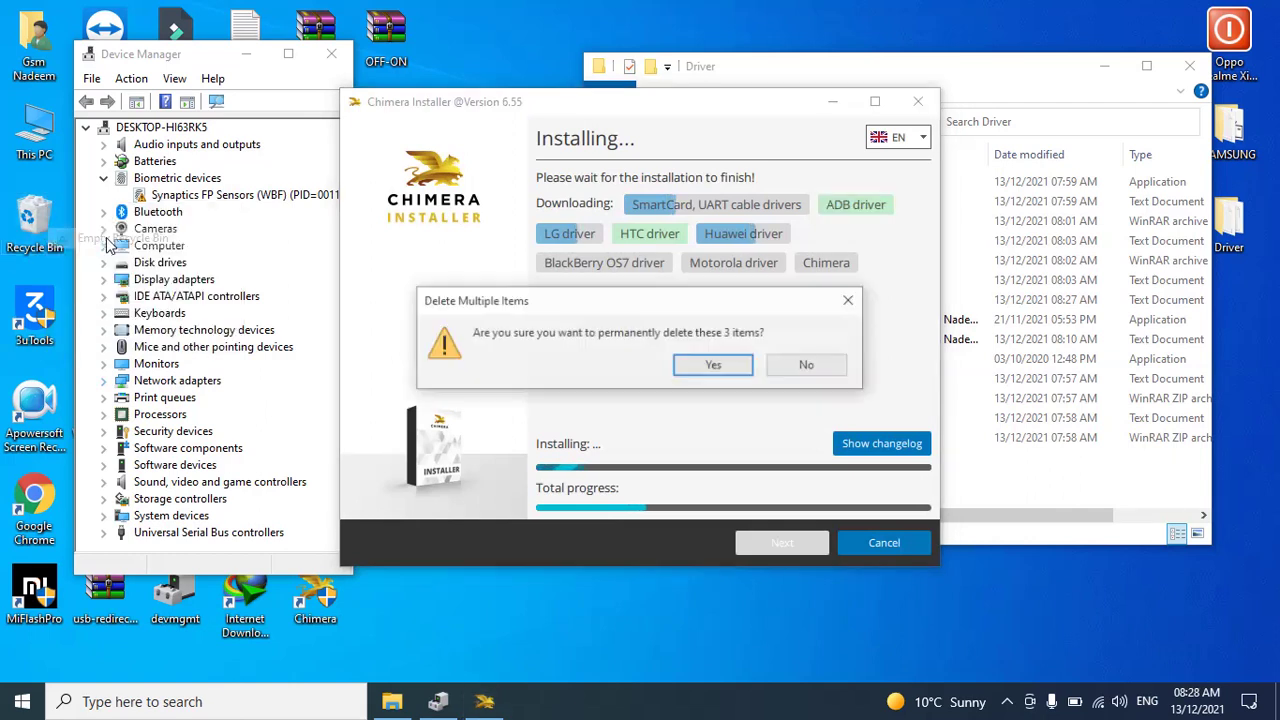
{"action": "left_click", "coordinate": [716, 366]}
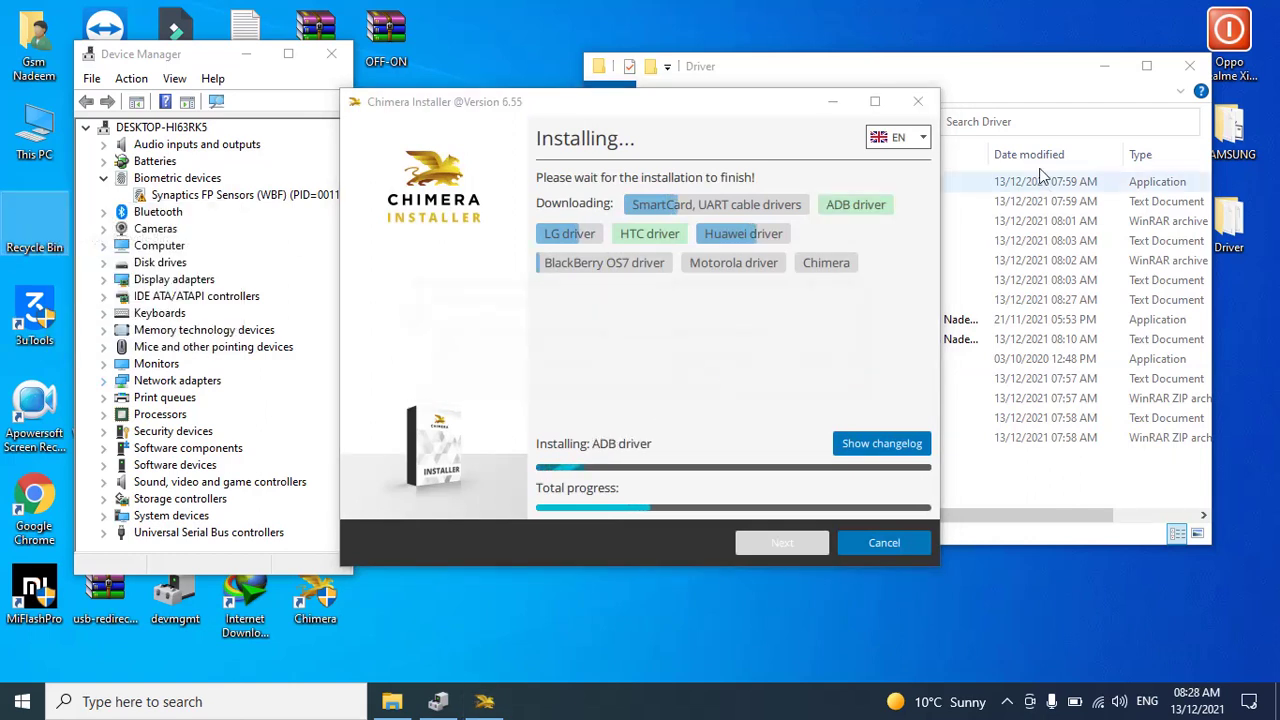
Narrow the Driver folder window and move it away from the Chimera installer
{"action": "left_click", "coordinate": [1020, 90]}
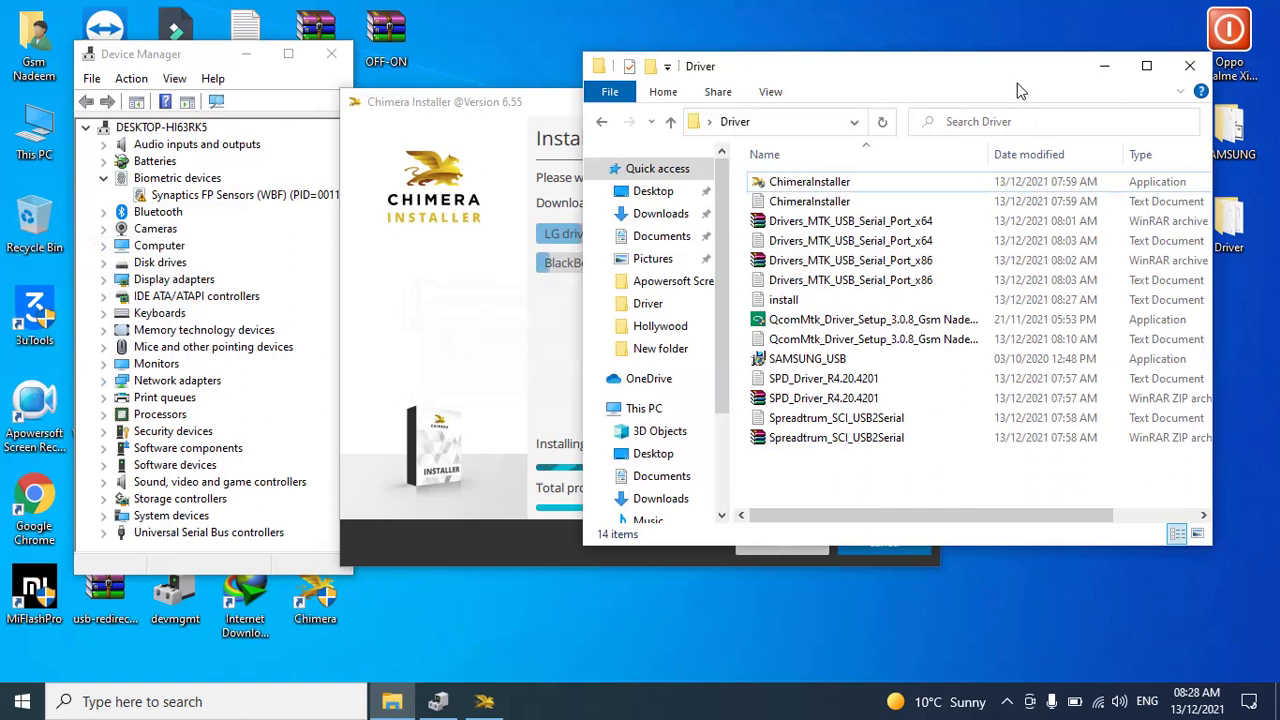
{"action": "left_click_drag", "start_coordinate": [1225, 170], "coordinate": [1168, 170]}
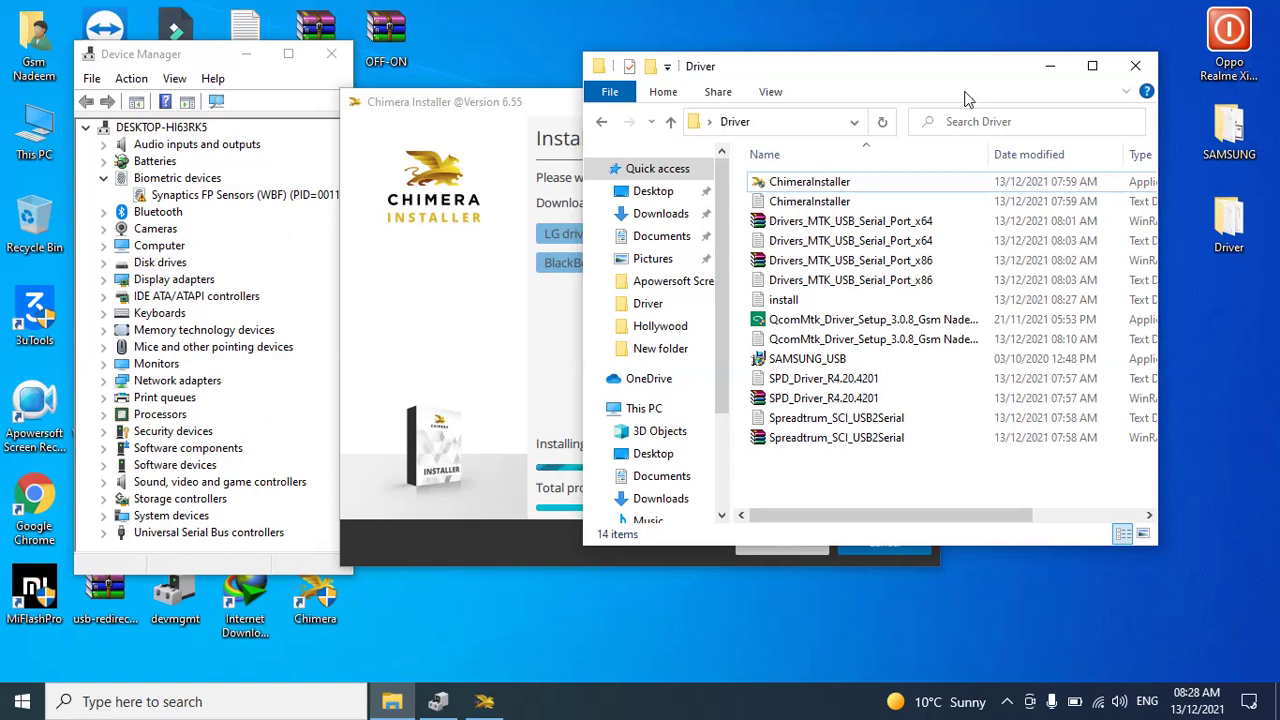
{"action": "left_click", "coordinate": [533, 368]}
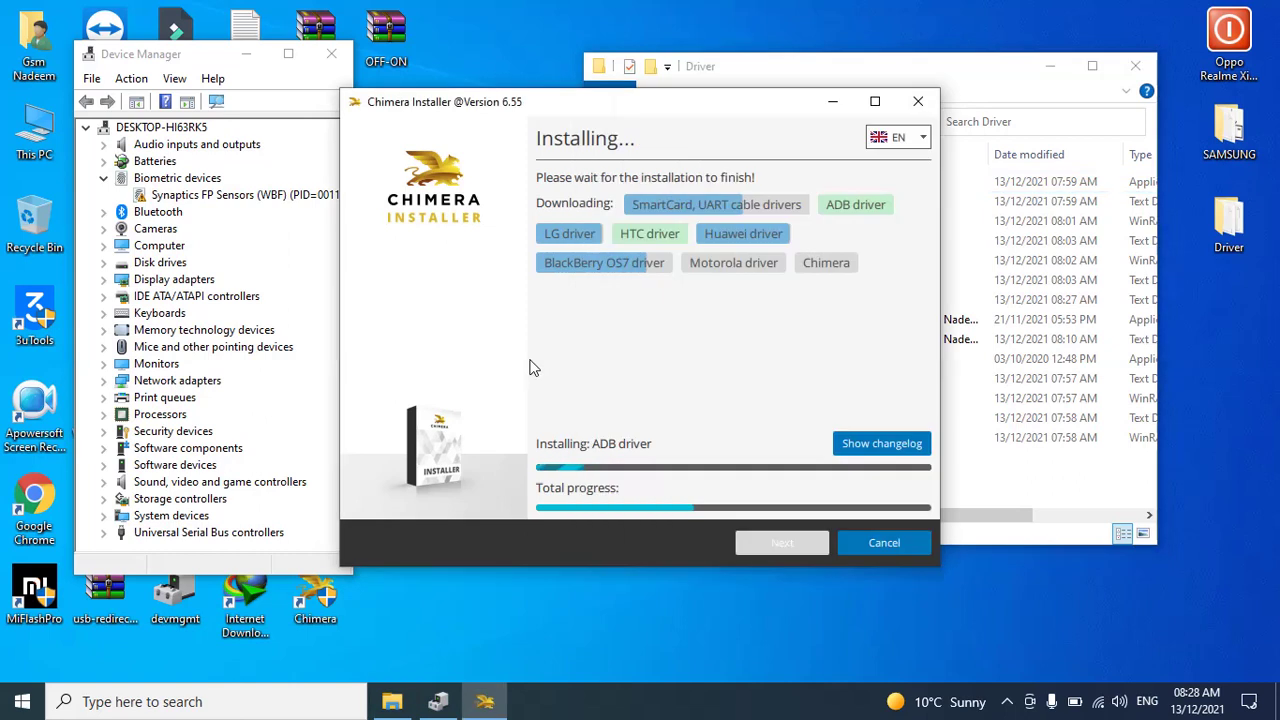
{"action": "left_click", "coordinate": [952, 70]}
{"action": "left_click_drag", "start_coordinate": [914, 78], "coordinate": [983, 93]}
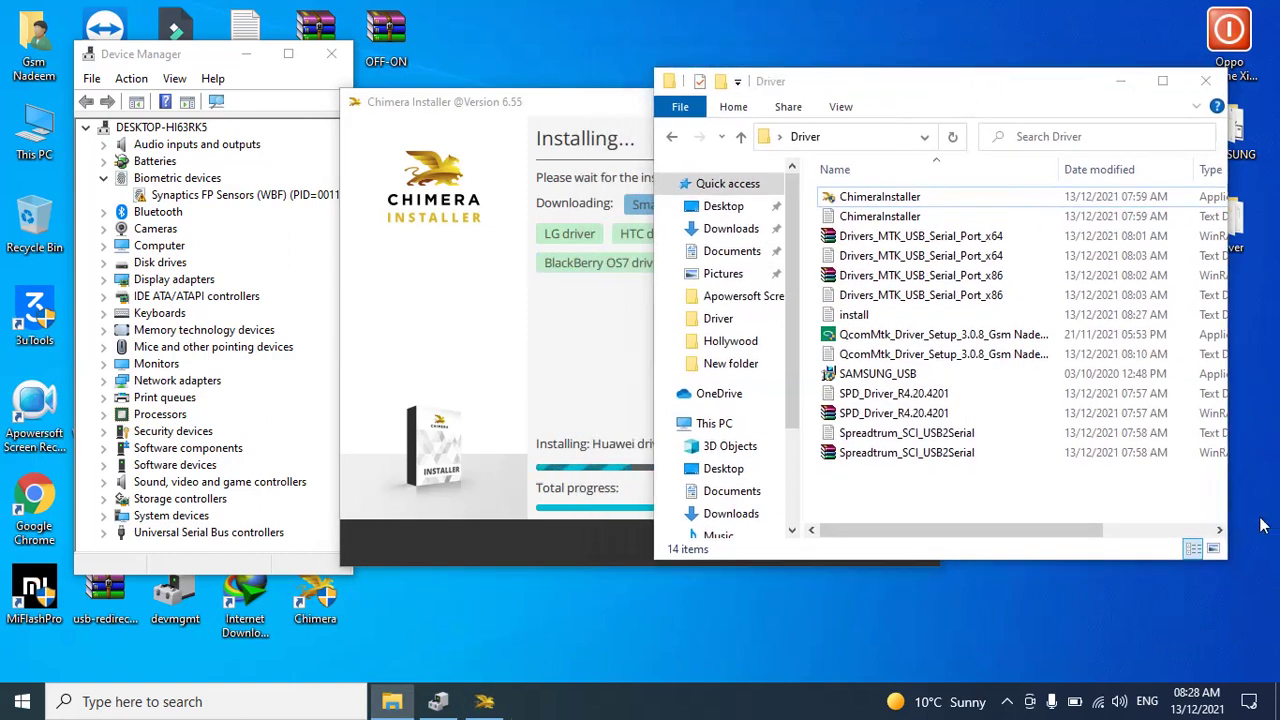
{"action": "left_click_drag", "start_coordinate": [1228, 518], "coordinate": [1197, 518]}
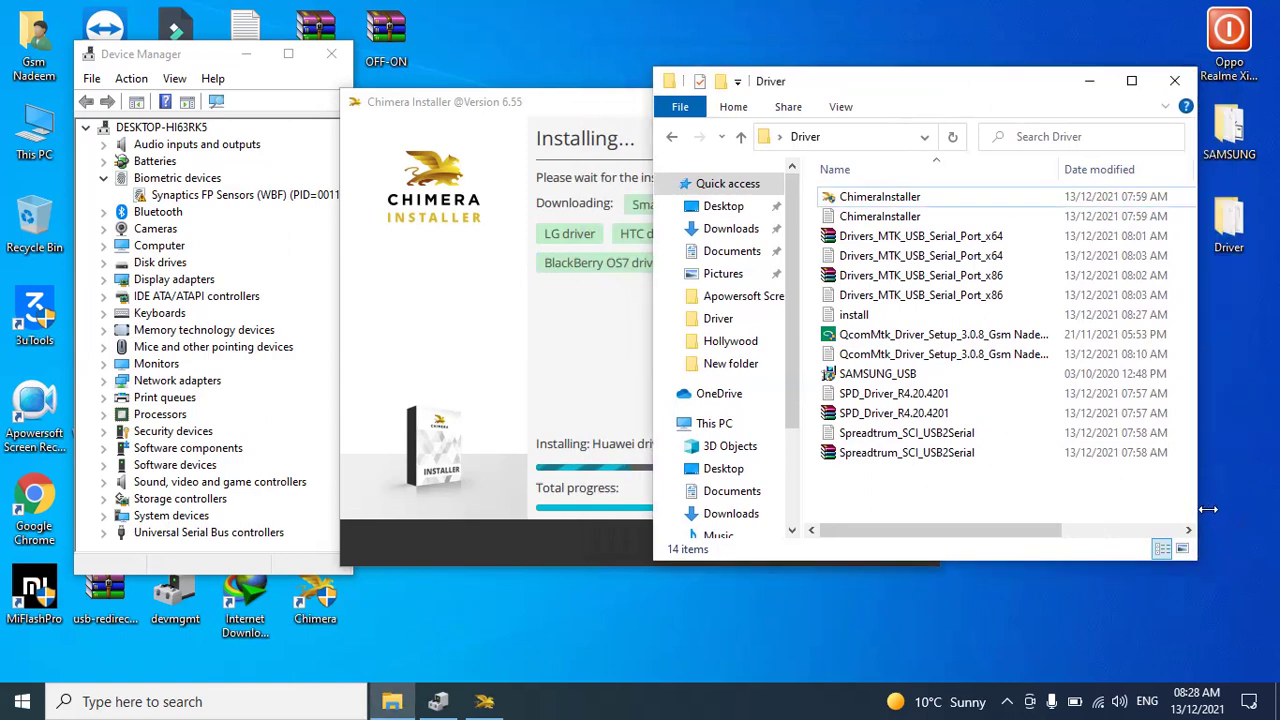
{"action": "left_click_drag", "start_coordinate": [869, 103], "coordinate": [940, 105]}
Finish the Chimera setup with Run Chimera disabled, and move the Driver folder window closer to Device Manager
{"action": "left_click", "coordinate": [710, 130]}
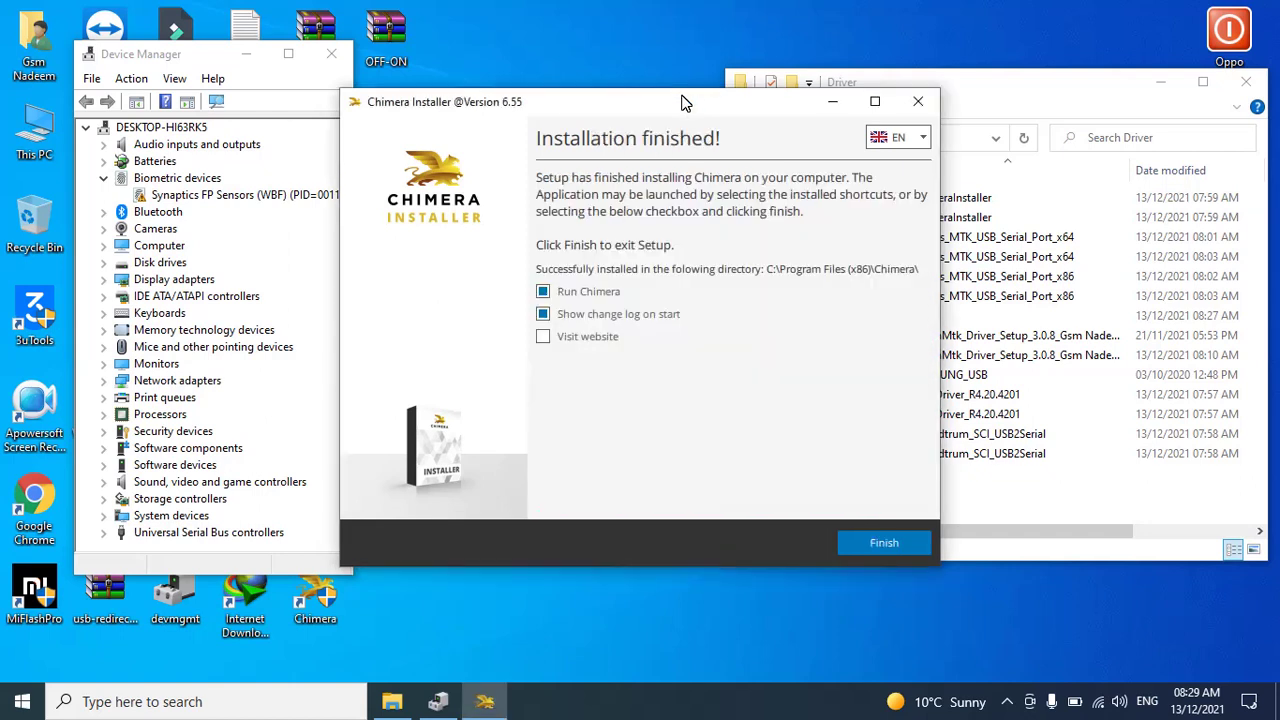
{"action": "left_click", "coordinate": [548, 292]}
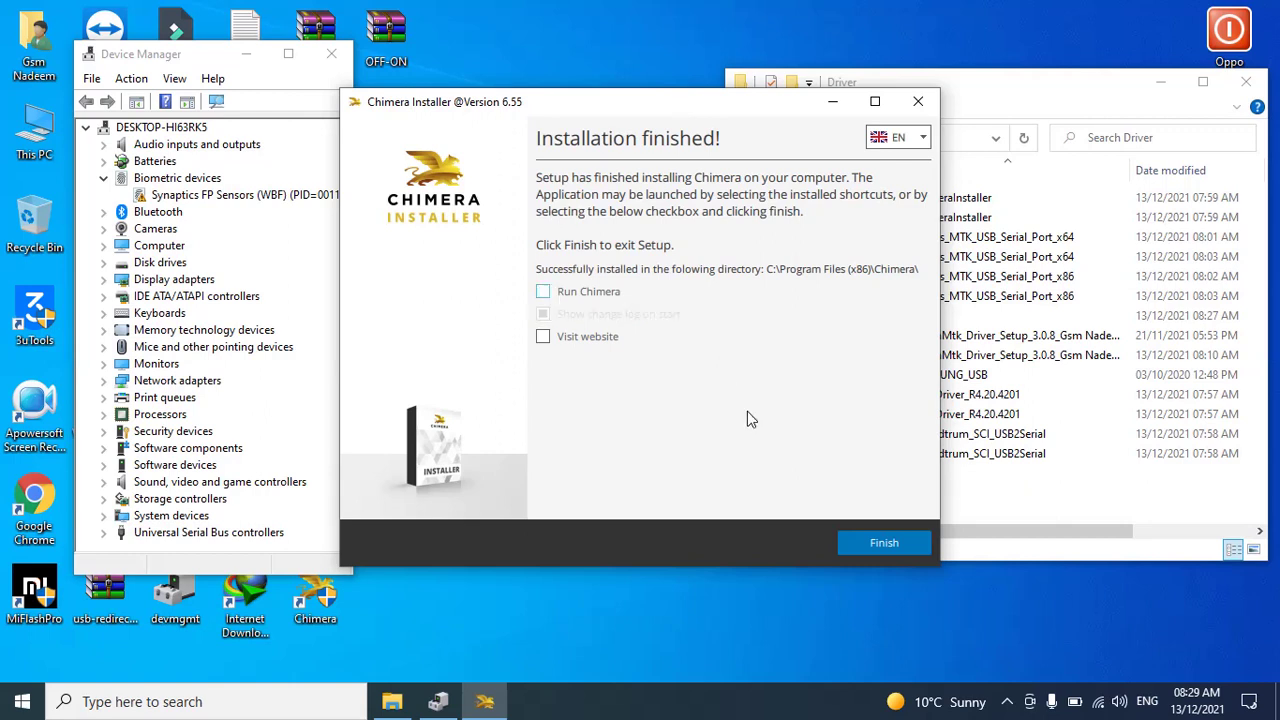
{"action": "left_click", "coordinate": [883, 543]}
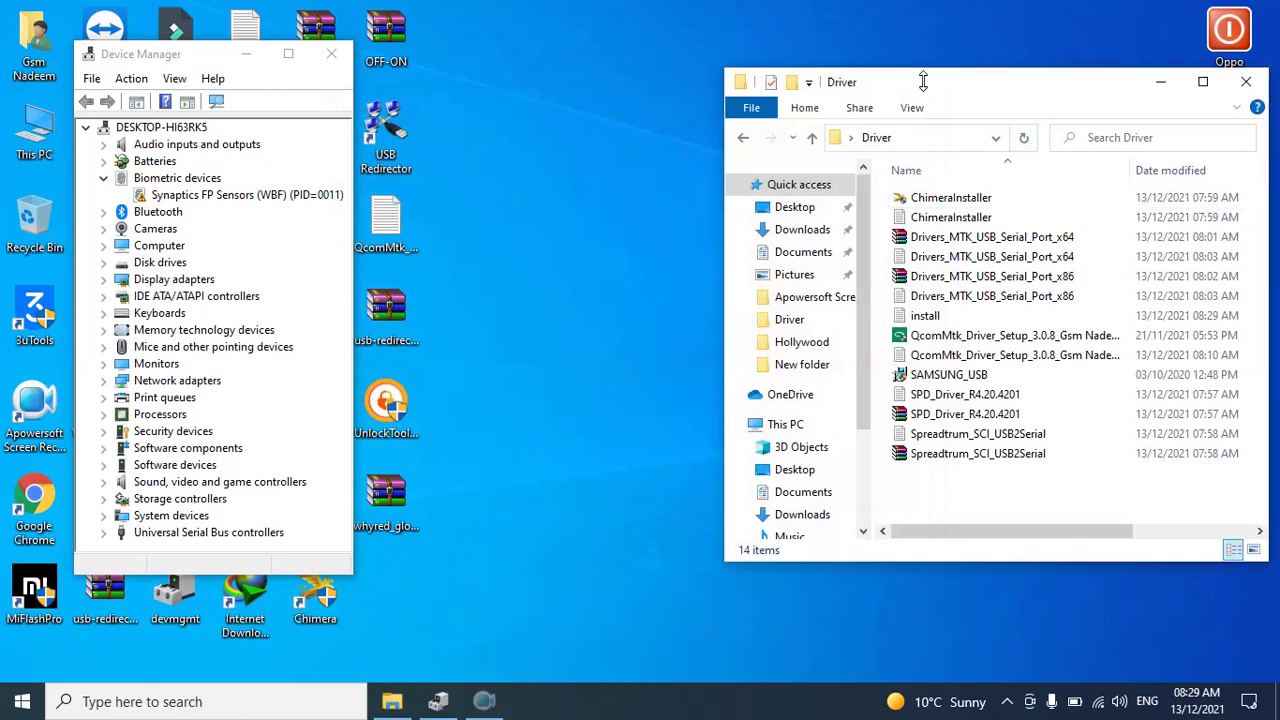
{"action": "left_click_drag", "start_coordinate": [946, 87], "coordinate": [707, 112]}
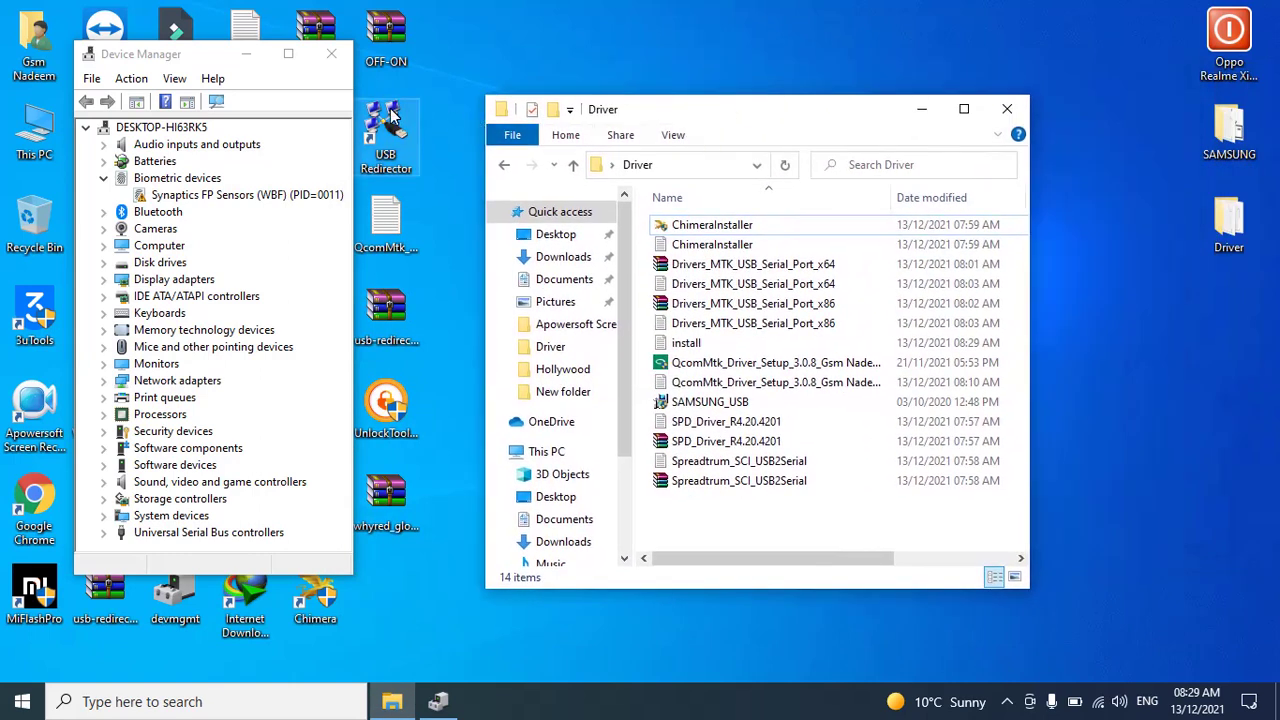